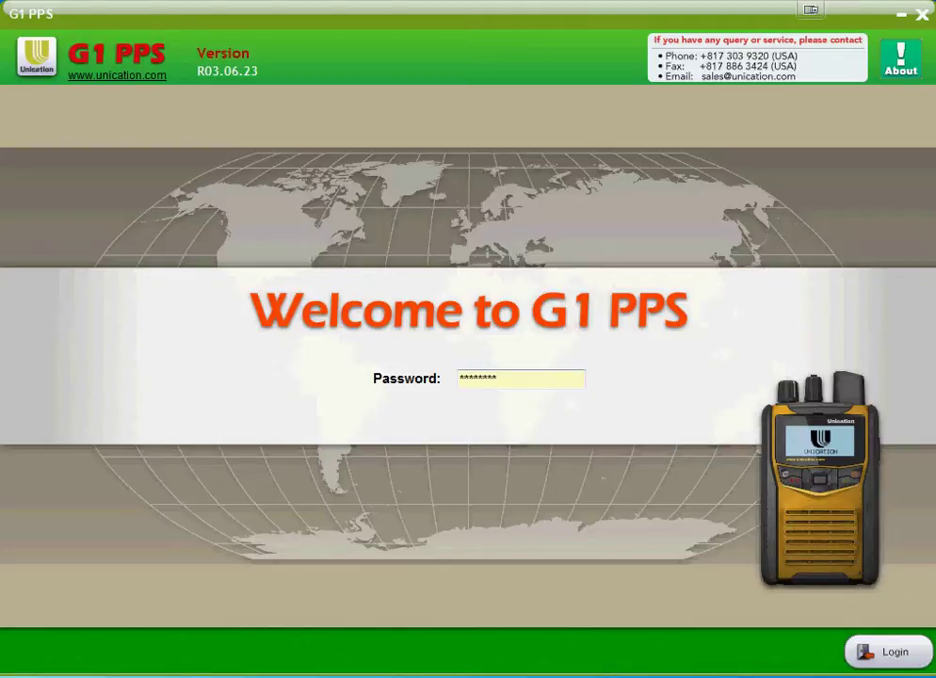
# Log in to the programming software and select Communications Port (COM1) as the COM port in the PPS system settings
pyautogui.press('Return')
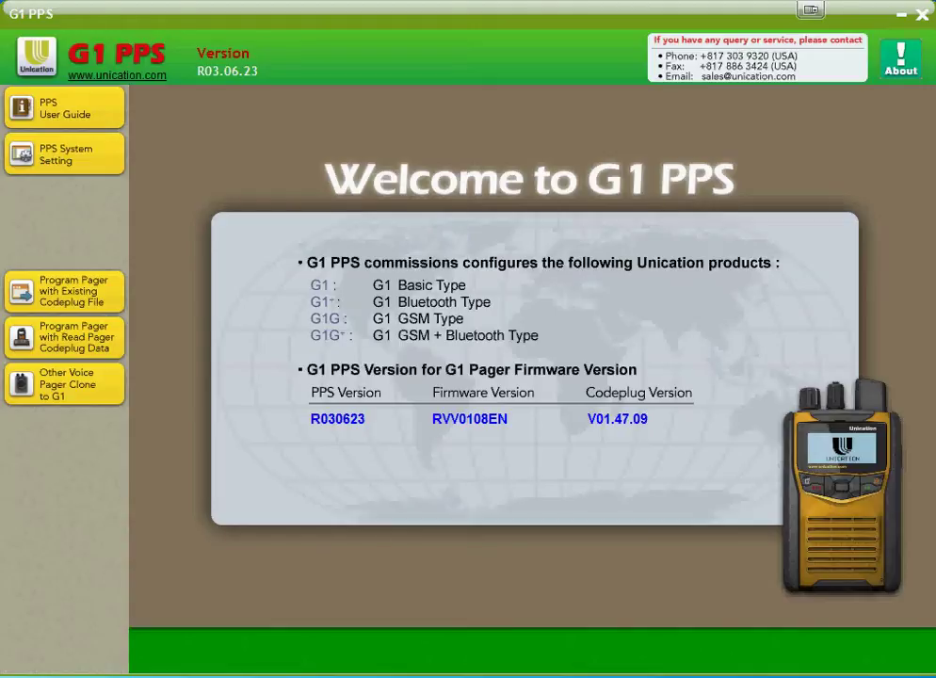
pyautogui.click(64, 153)
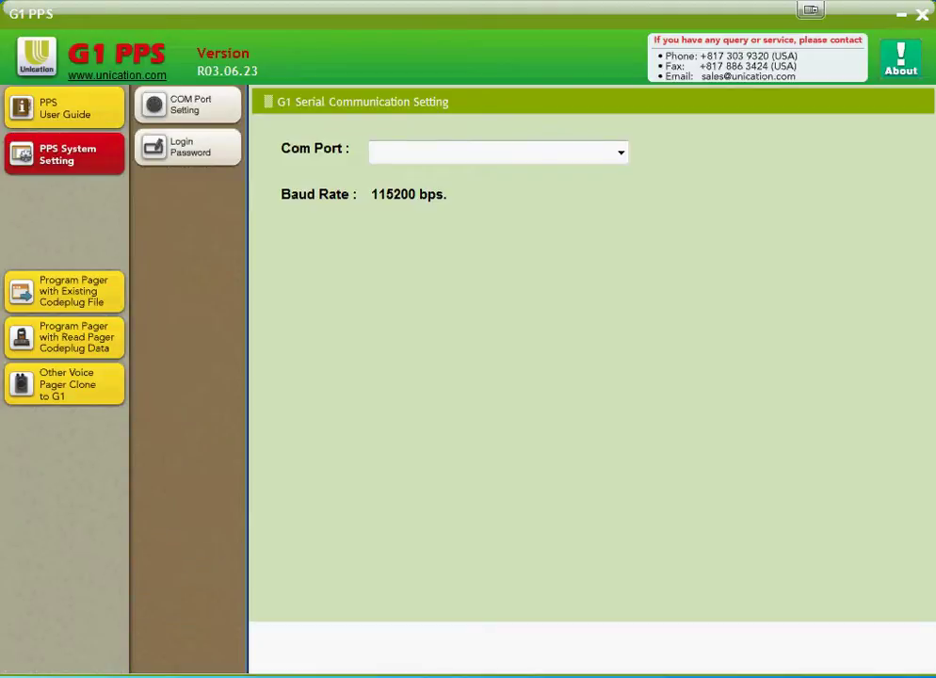
pyautogui.click(621, 153)
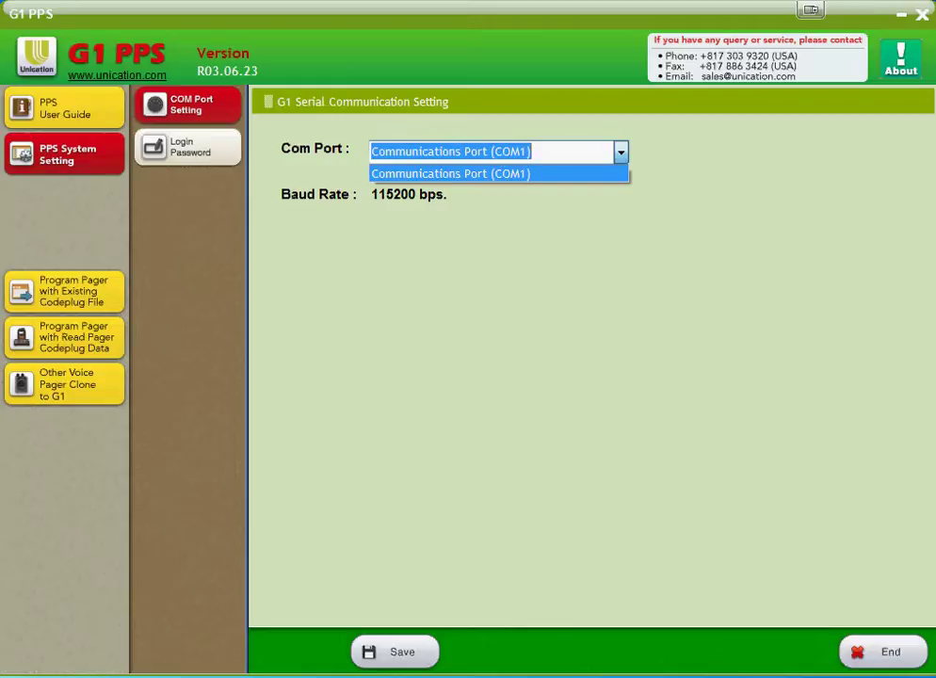
pyautogui.click(621, 153)
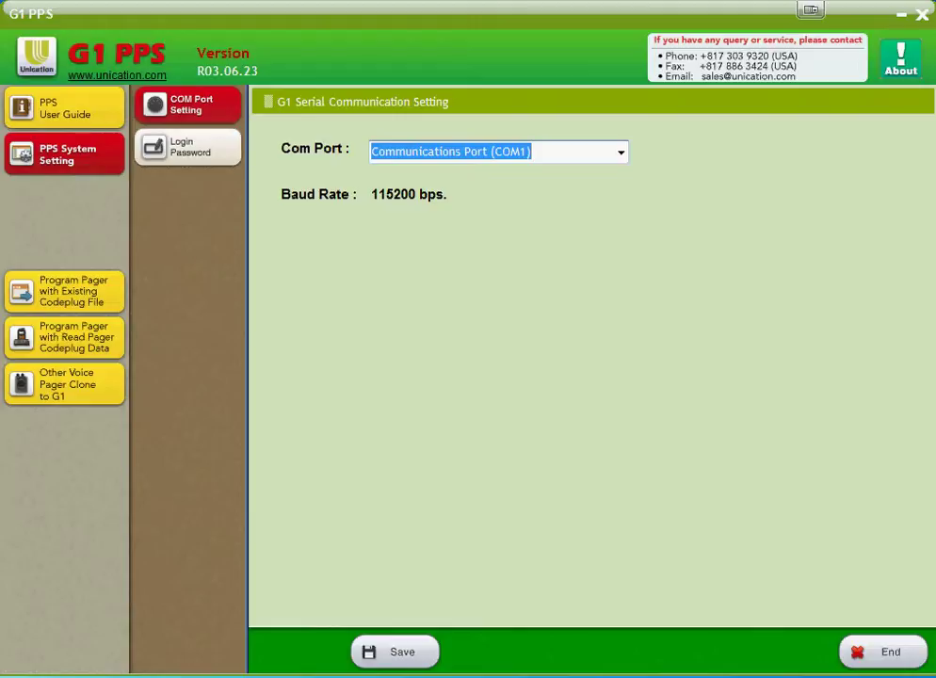
pyautogui.press('Tab')
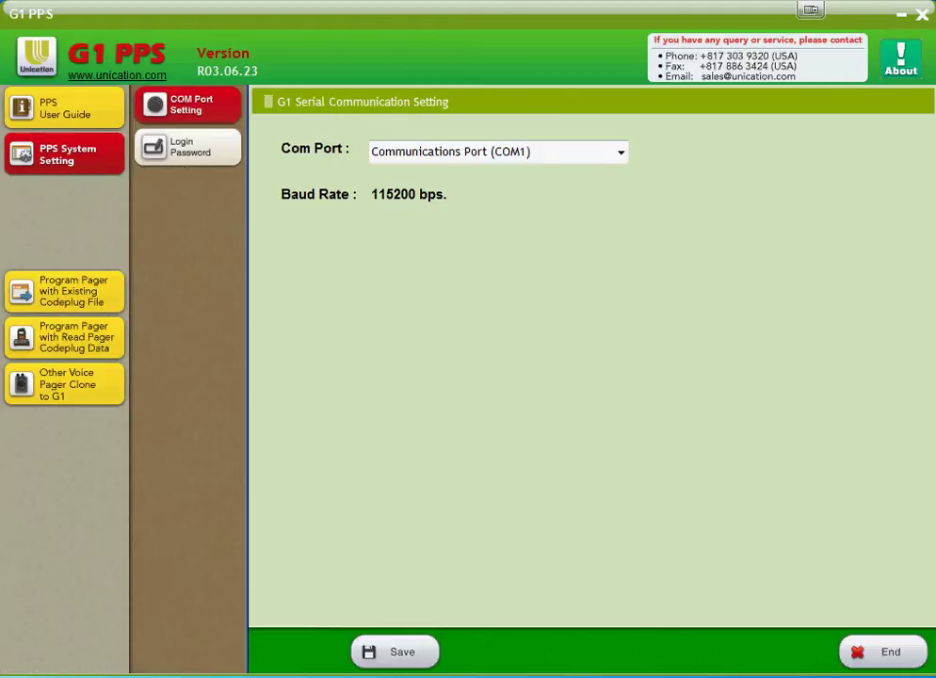
# Load the existing codeplug file modified 8/7/2013 4:08 PM from the Pager Profiles folder for programming the pager
pyautogui.click(64, 291)
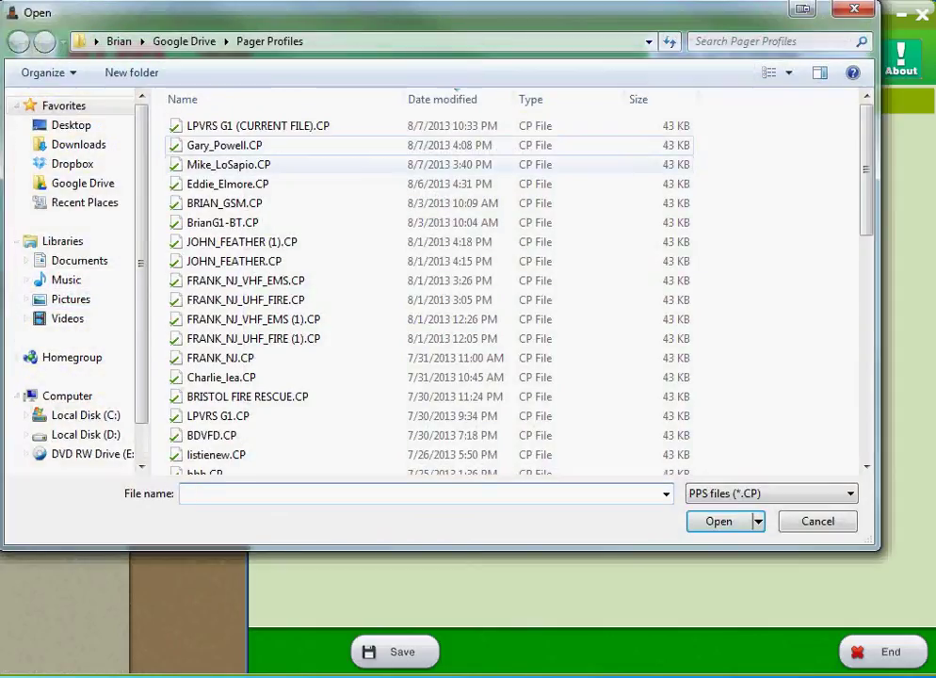
pyautogui.doubleClick(240, 143)
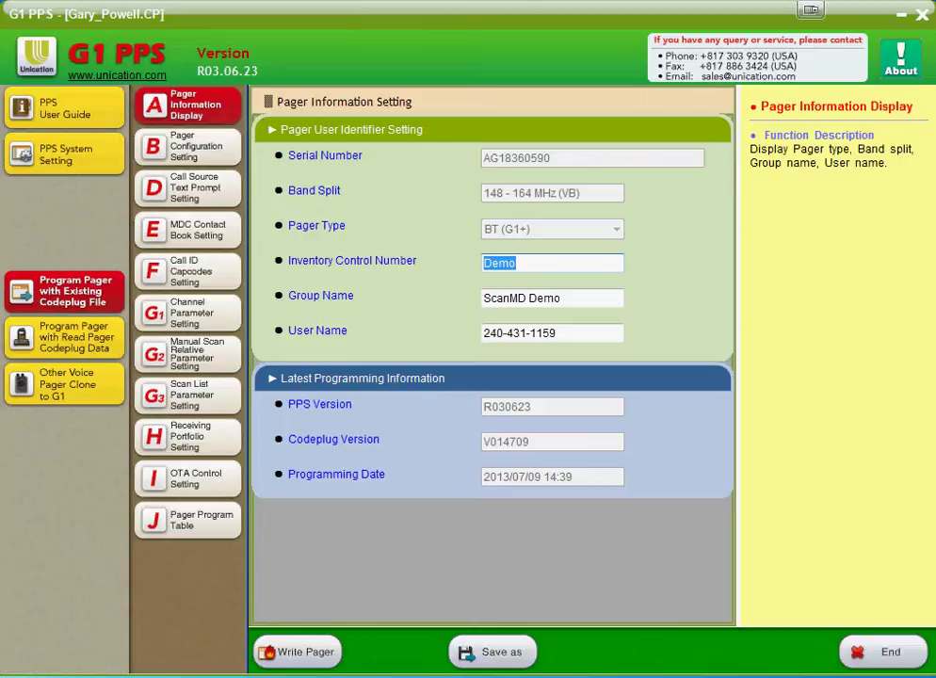
# Review the pager configuration defaults and pleasing tone settings, and open the call source text prompt list
pyautogui.click(187, 146)
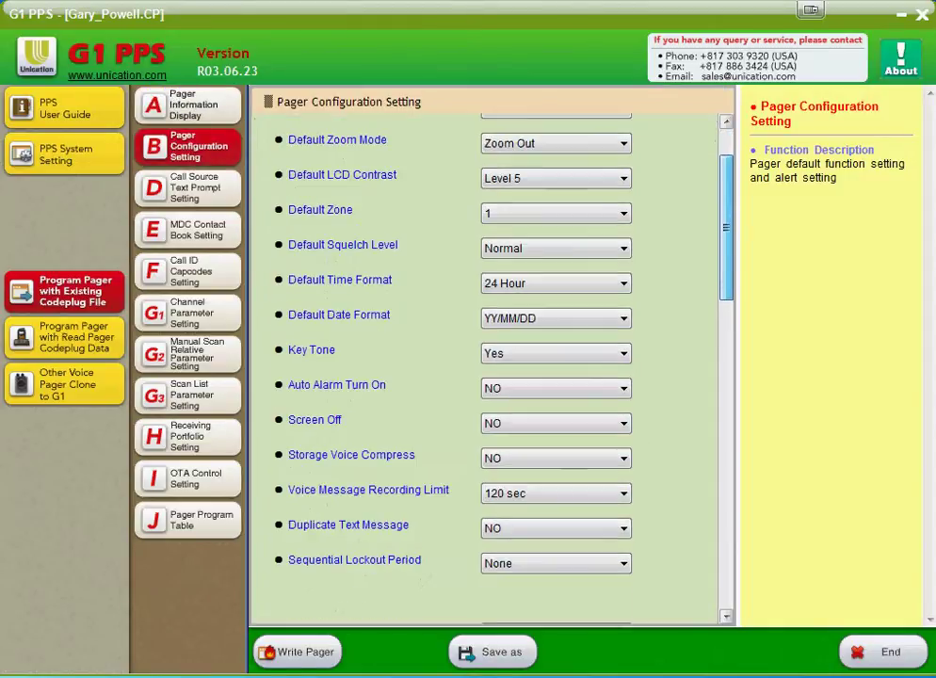
pyautogui.scroll(-2, 485, 367)
pyautogui.scroll(-2, 485, 367)
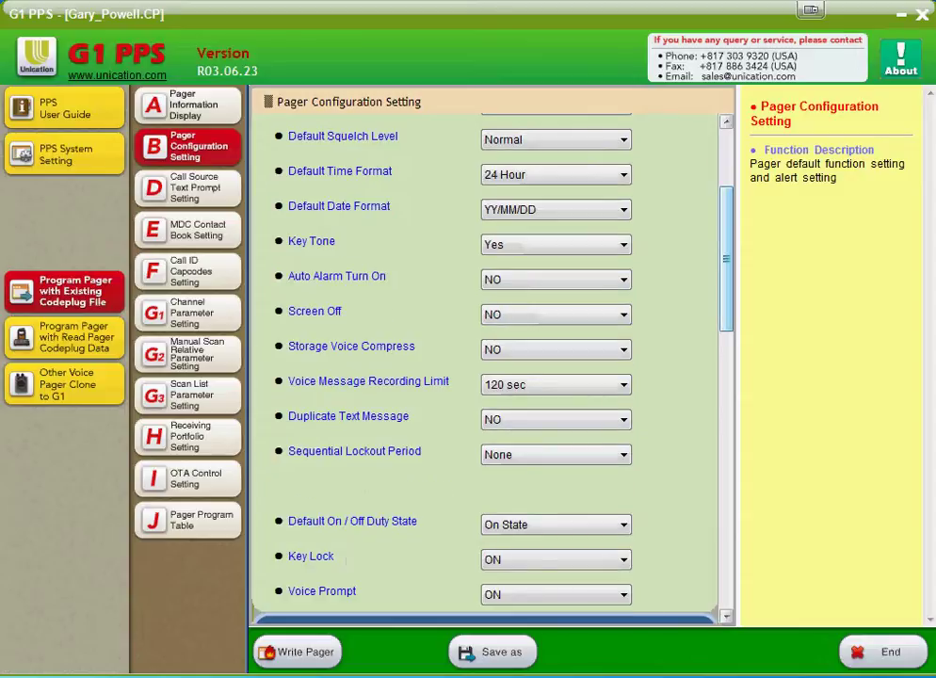
pyautogui.scroll(-3, 485, 368)
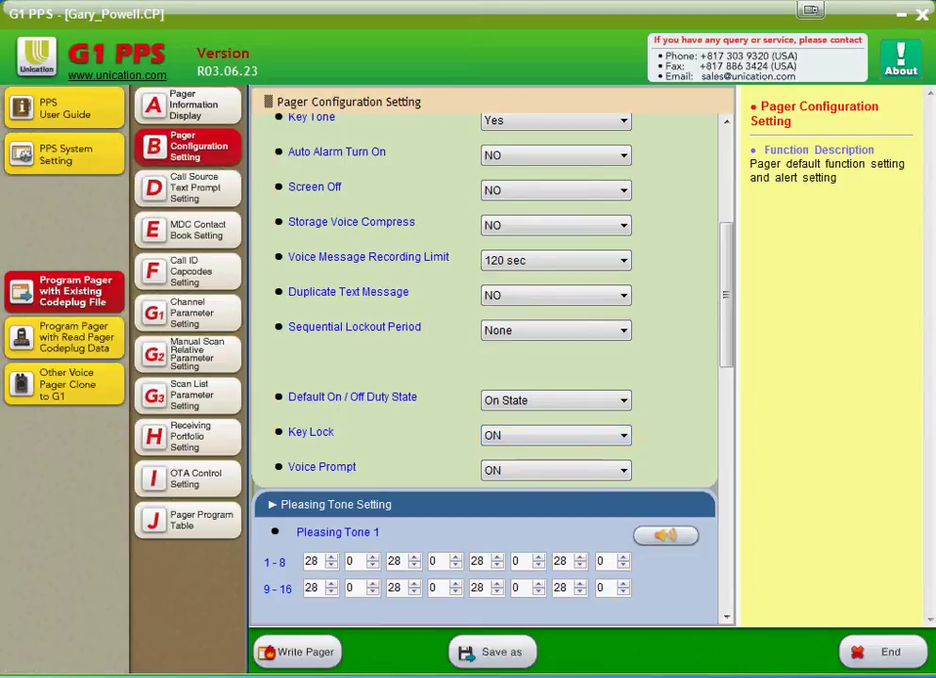
pyautogui.scroll(-3, 485, 367)
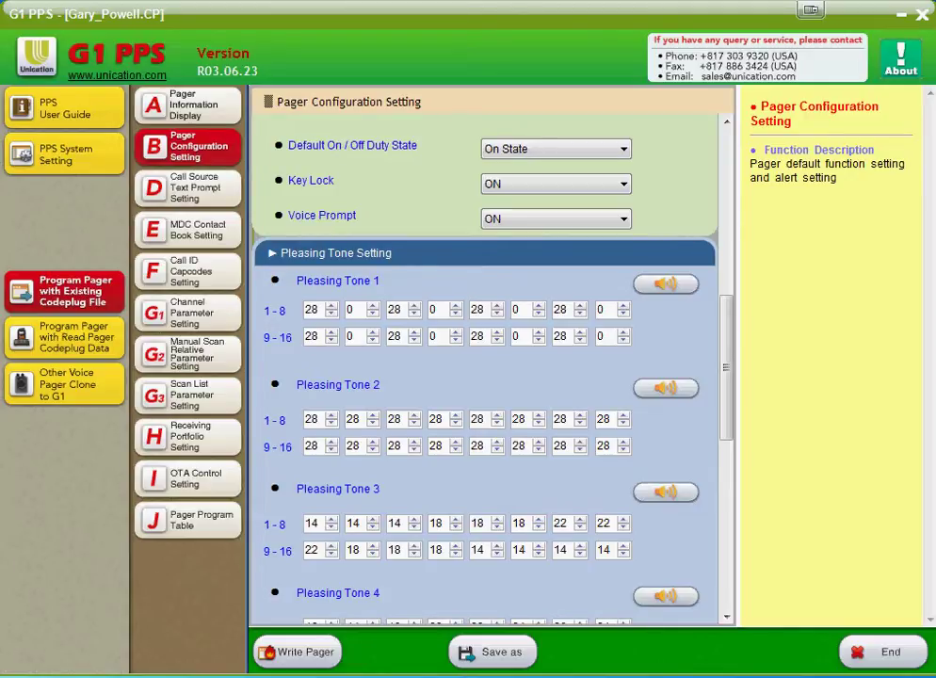
pyautogui.scroll(-3, 485, 368)
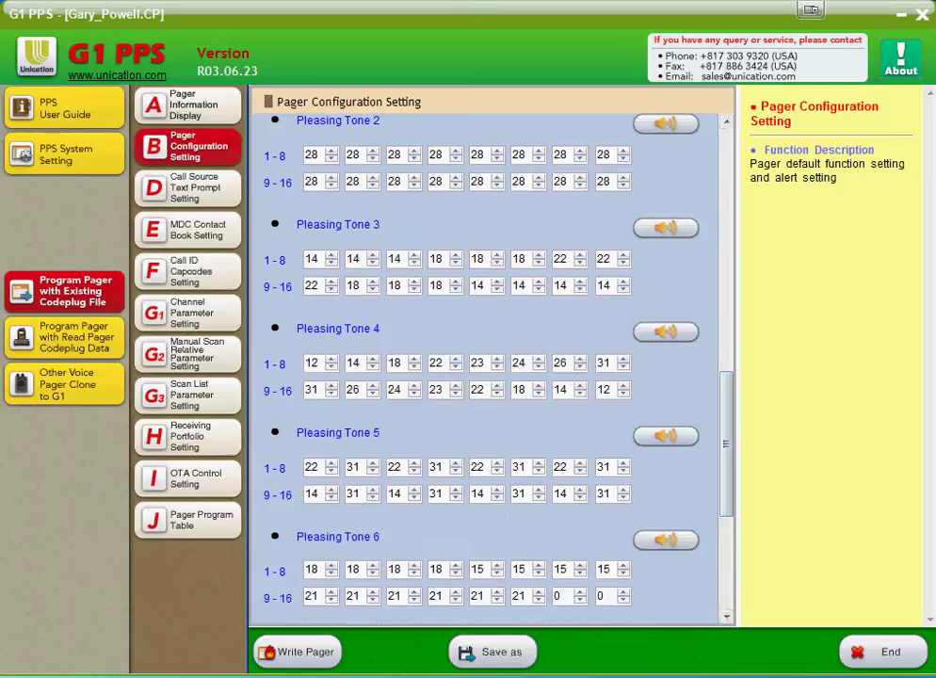
pyautogui.scroll(10, 485, 367)
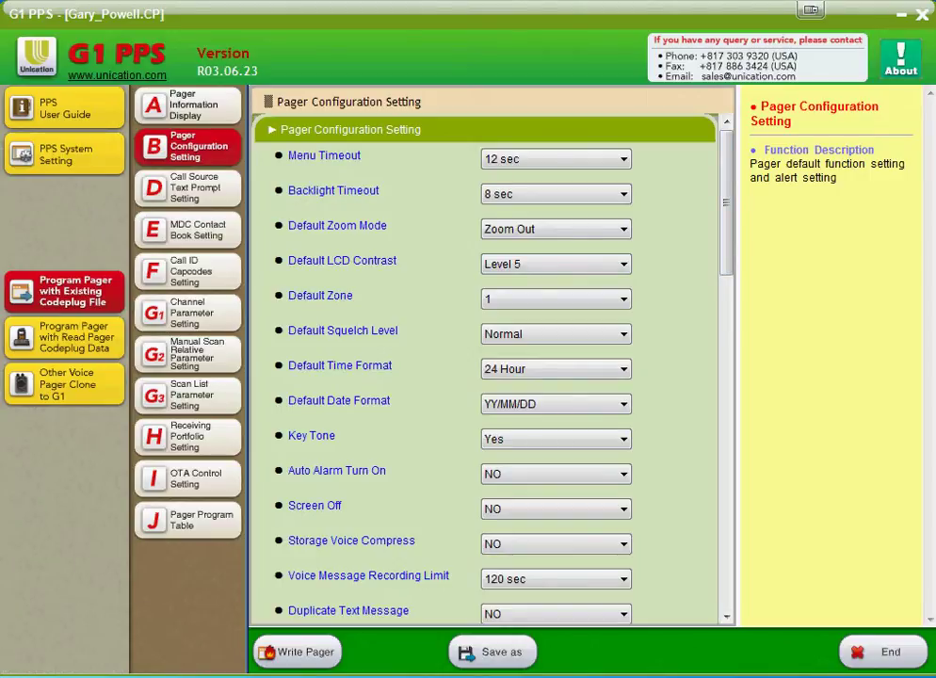
pyautogui.click(187, 187)
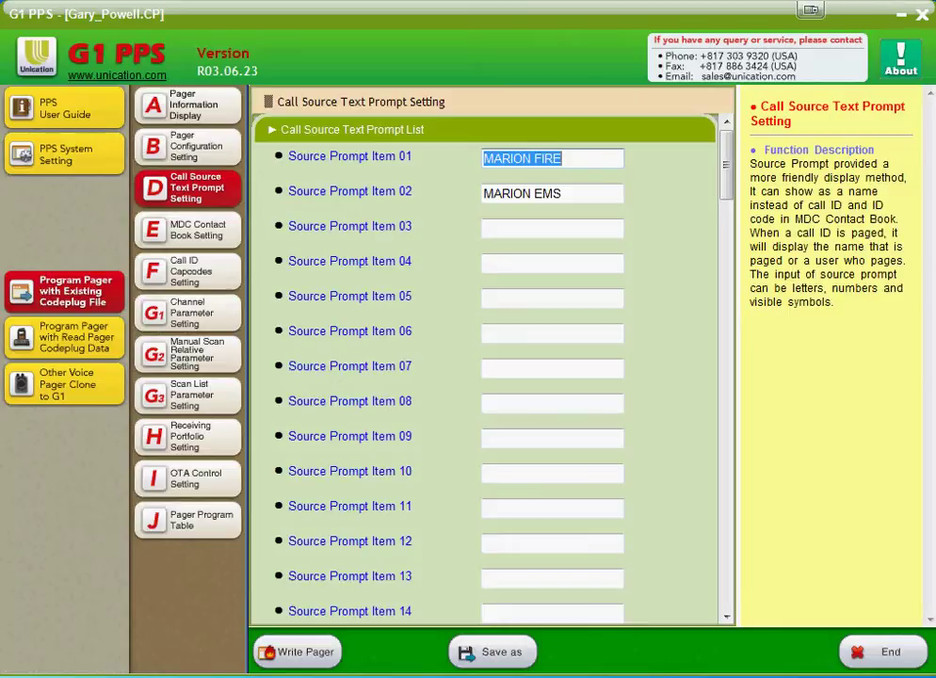
# Open Call ID 1 of tone table 1 and examine the Motorola signaling frequencies offered for Tone 1
pyautogui.click(188, 272)
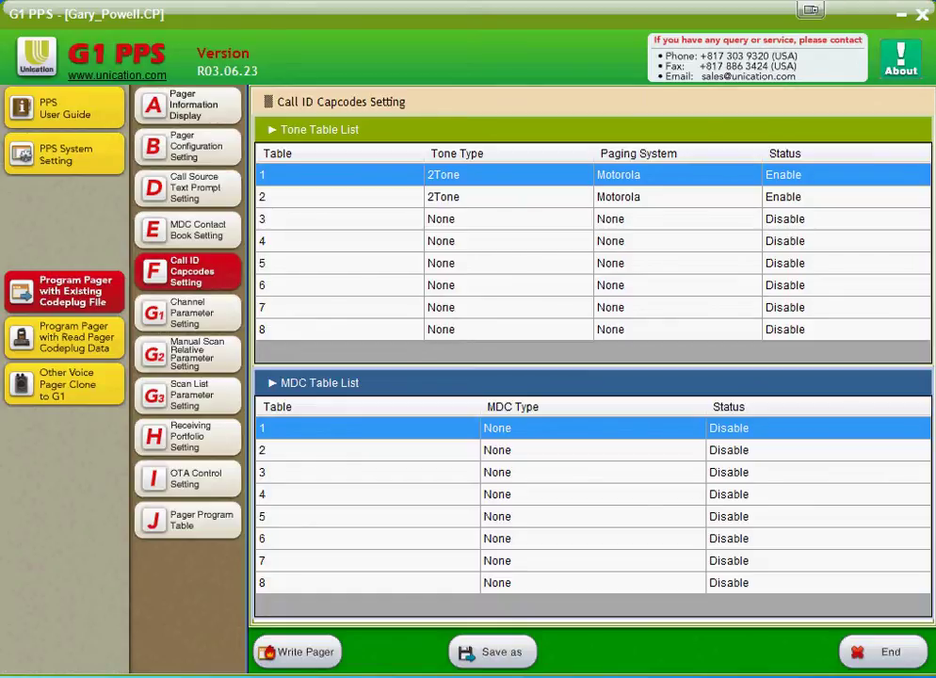
pyautogui.press('Return')
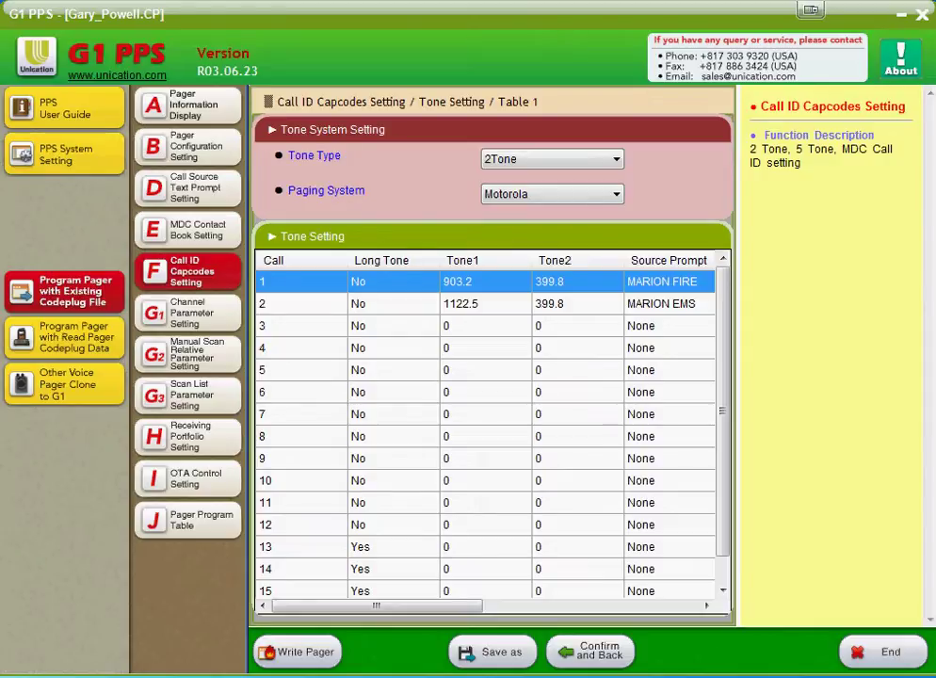
pyautogui.press('Return')
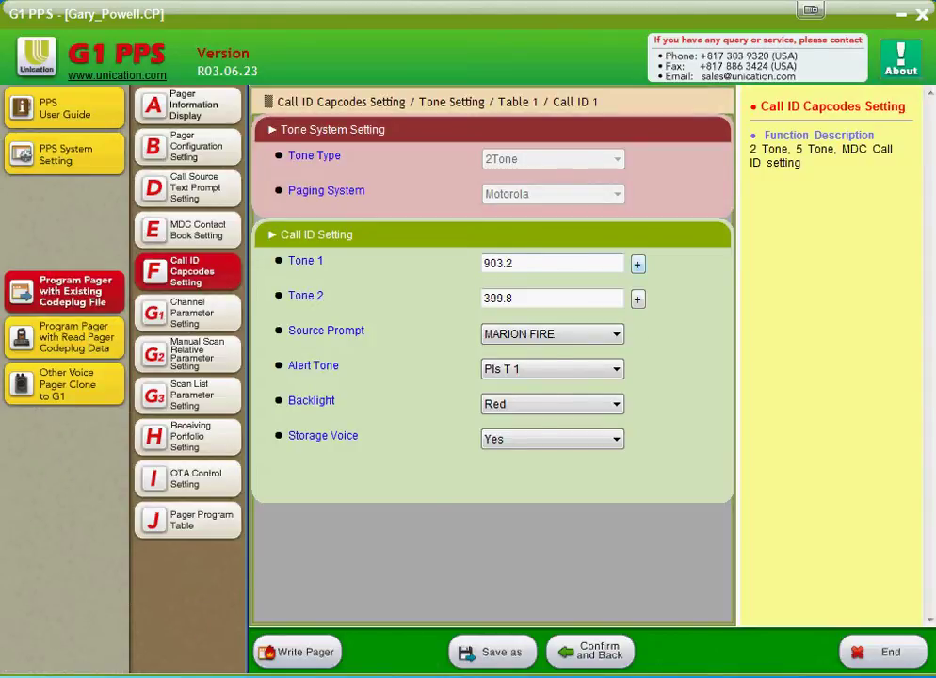
pyautogui.click(638, 264)
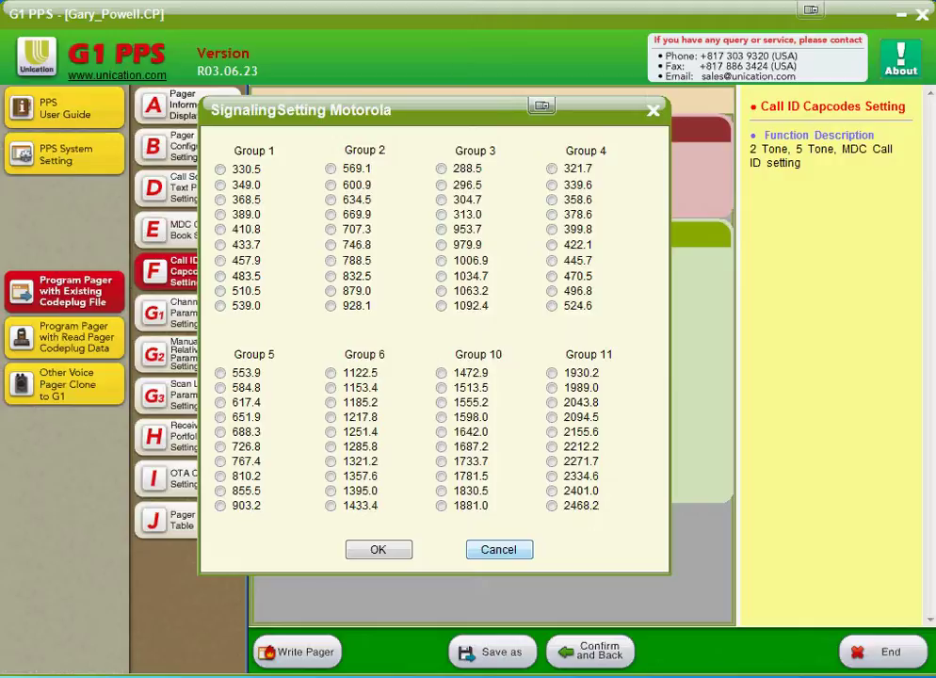
pyautogui.click(498, 549)
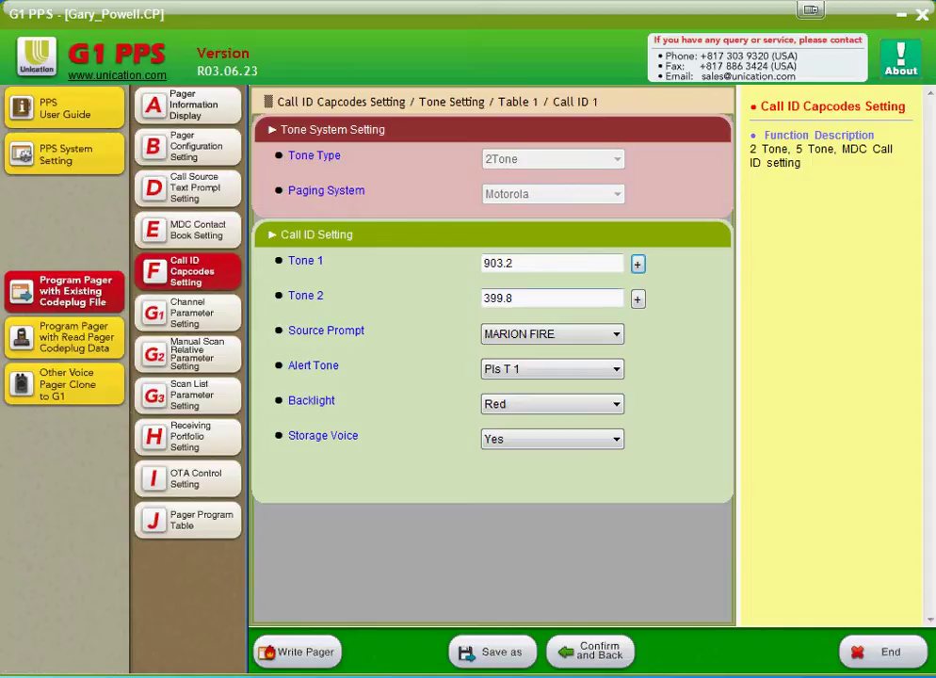
# Examine the source prompt and alert tone options of Call ID 1, keep MARION FIRE and Pls T 1, and return to table 1
pyautogui.click(551, 333)
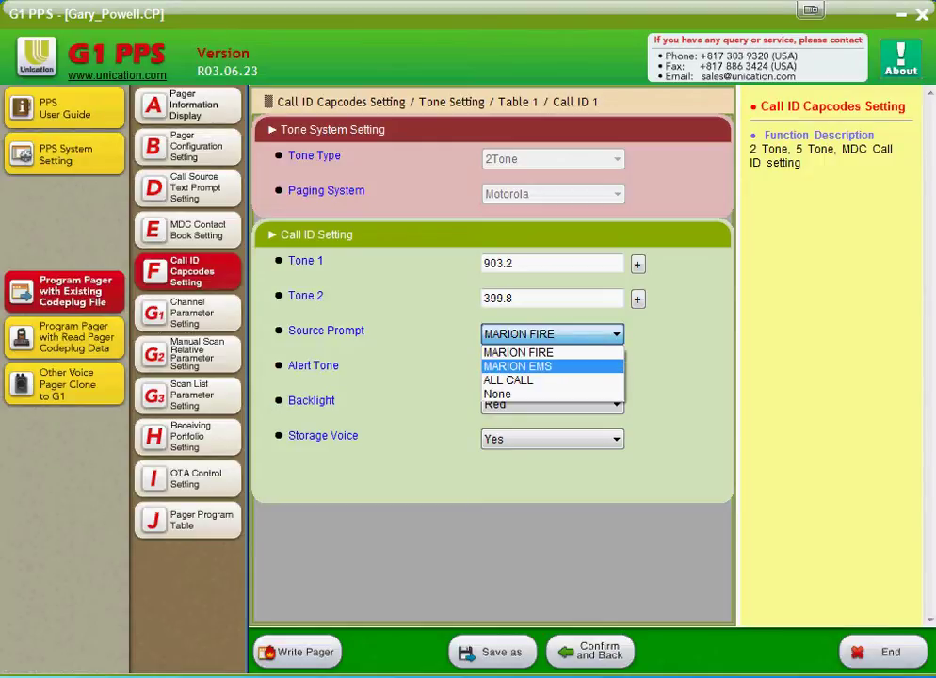
pyautogui.press('Escape')
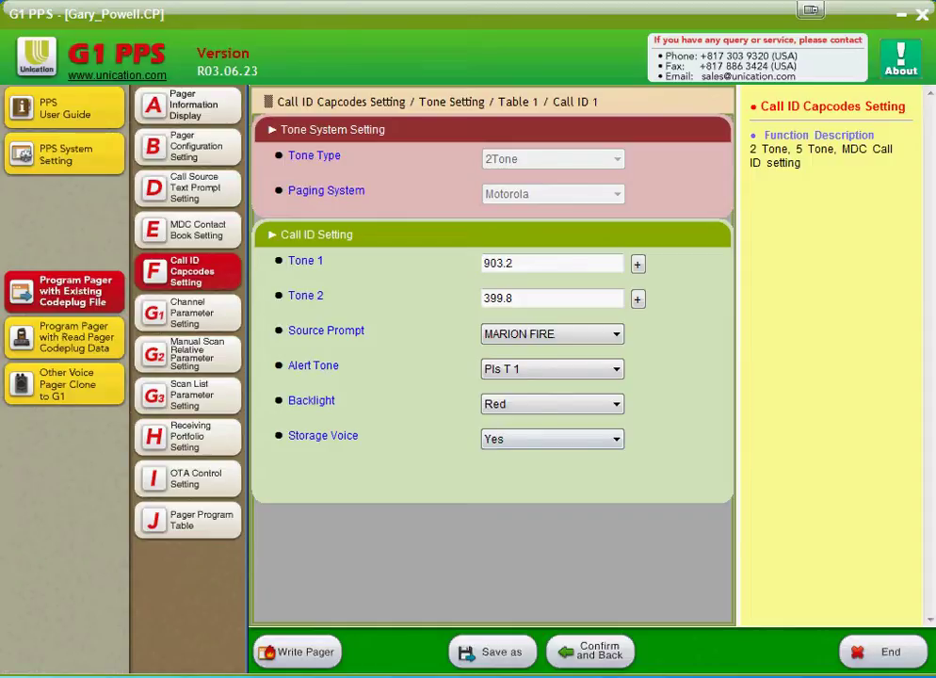
pyautogui.click(552, 368)
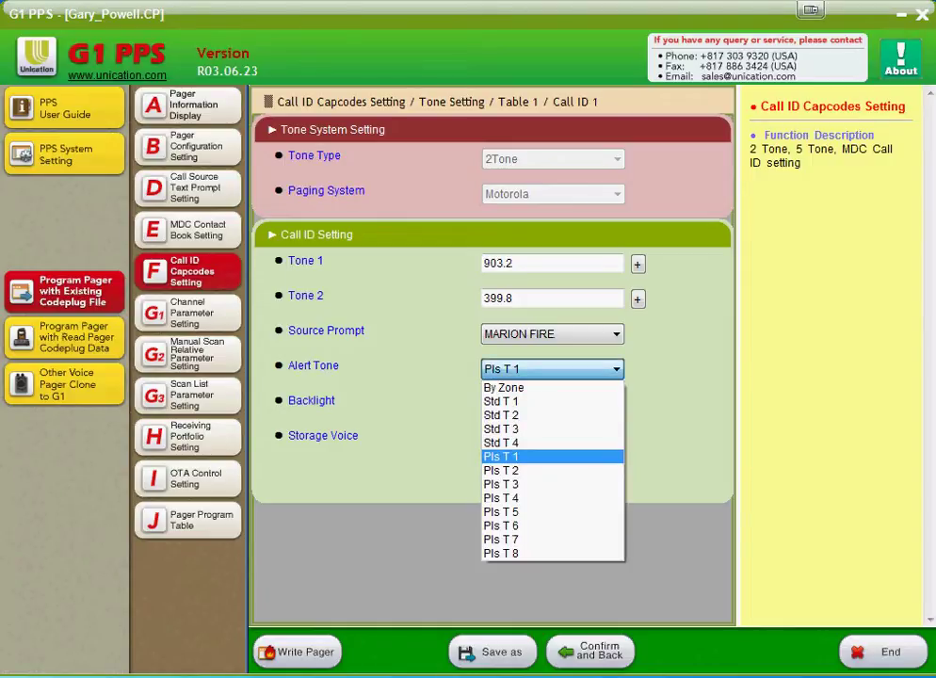
pyautogui.press('Return')
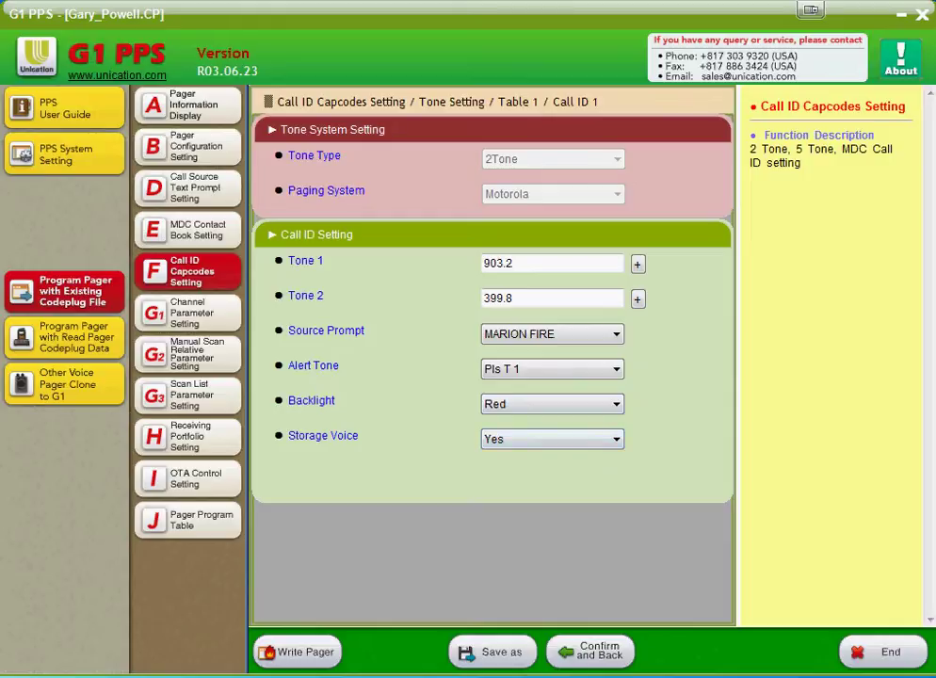
pyautogui.click(591, 650)
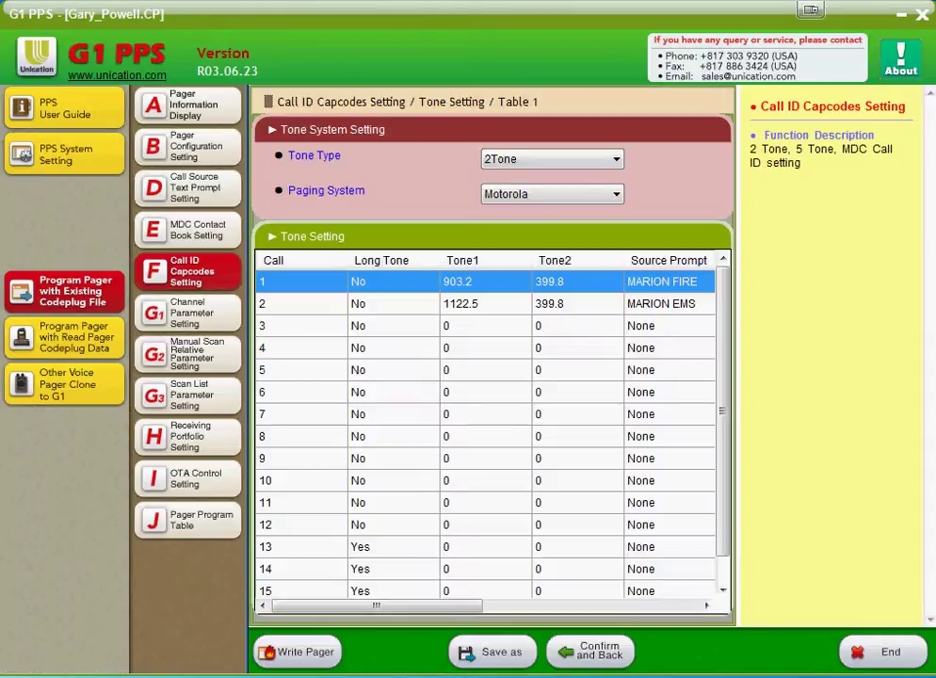
# Open Call ID 2 (MARION EMS) of tone table 1 and check its call settings
pyautogui.click(484, 303)
pyautogui.press('Escape')
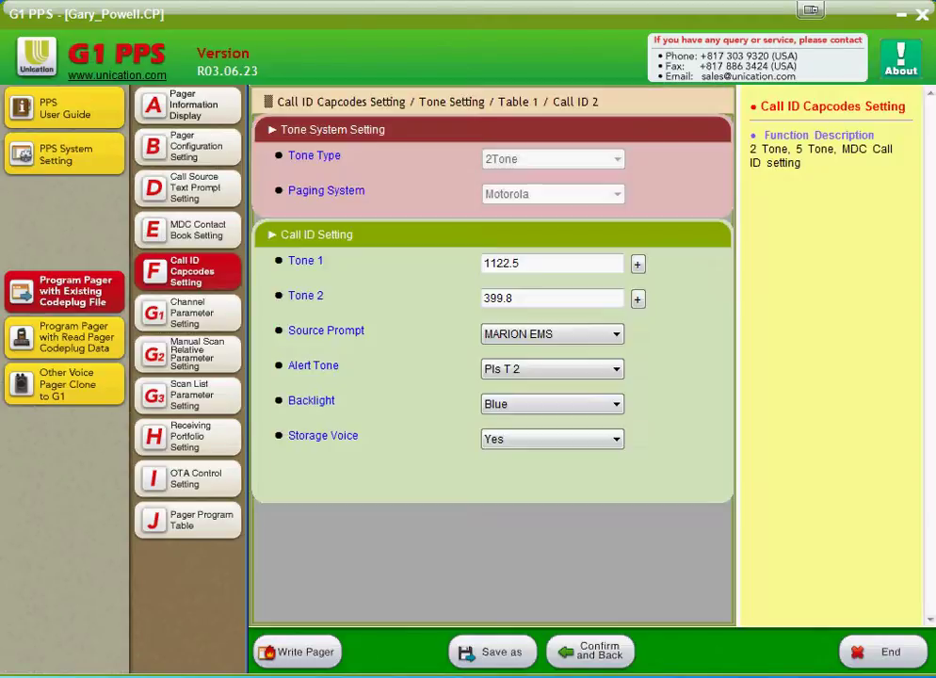
pyautogui.click(552, 368)
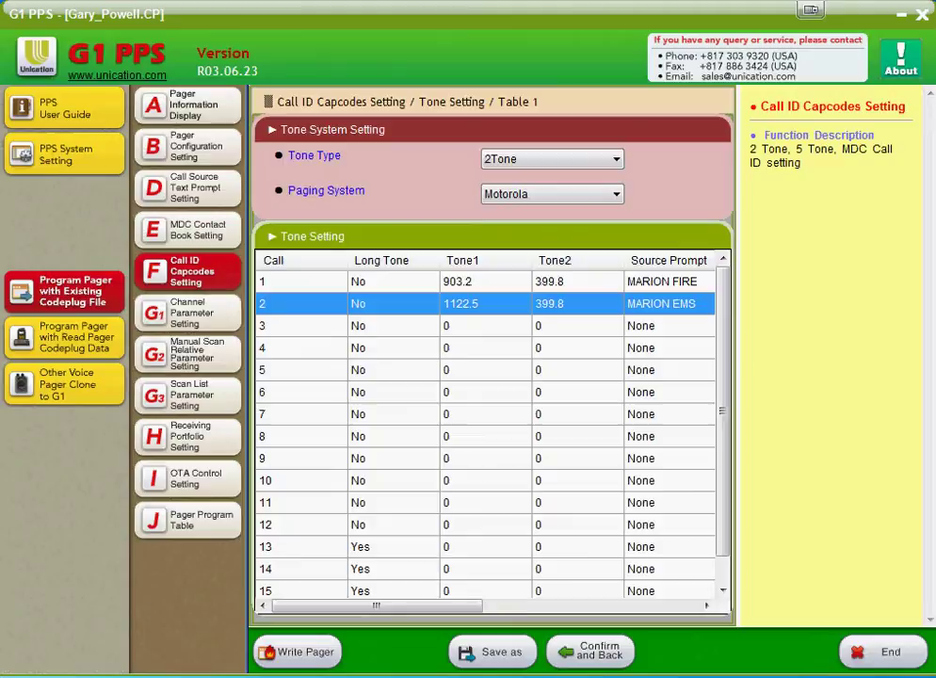
# Open the parameters of channel 4, SOMERSET MAIN, from the channel list
pyautogui.click(187, 313)
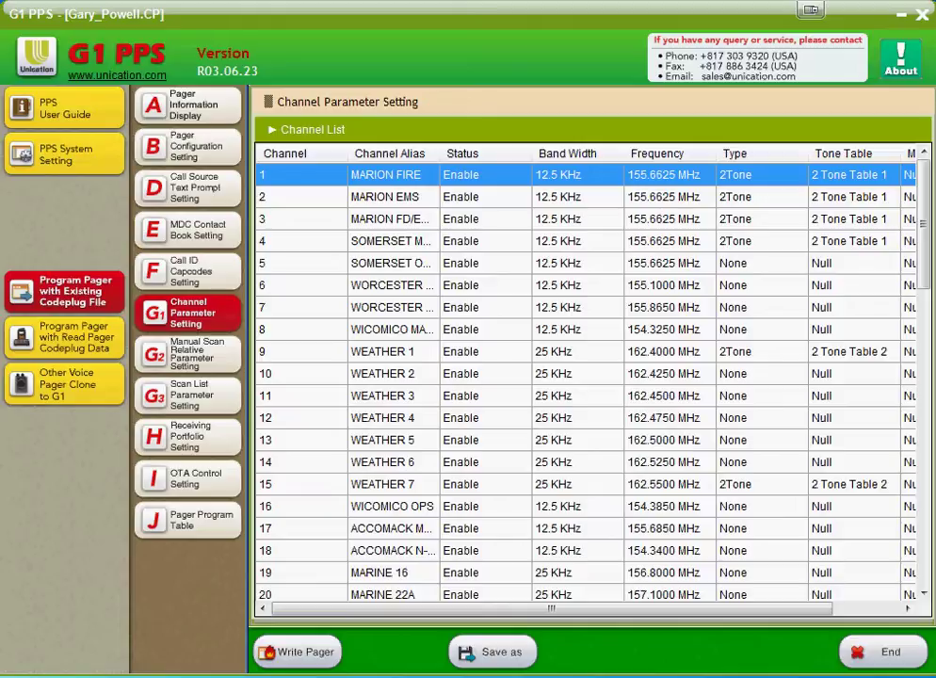
pyautogui.doubleClick(390, 241)
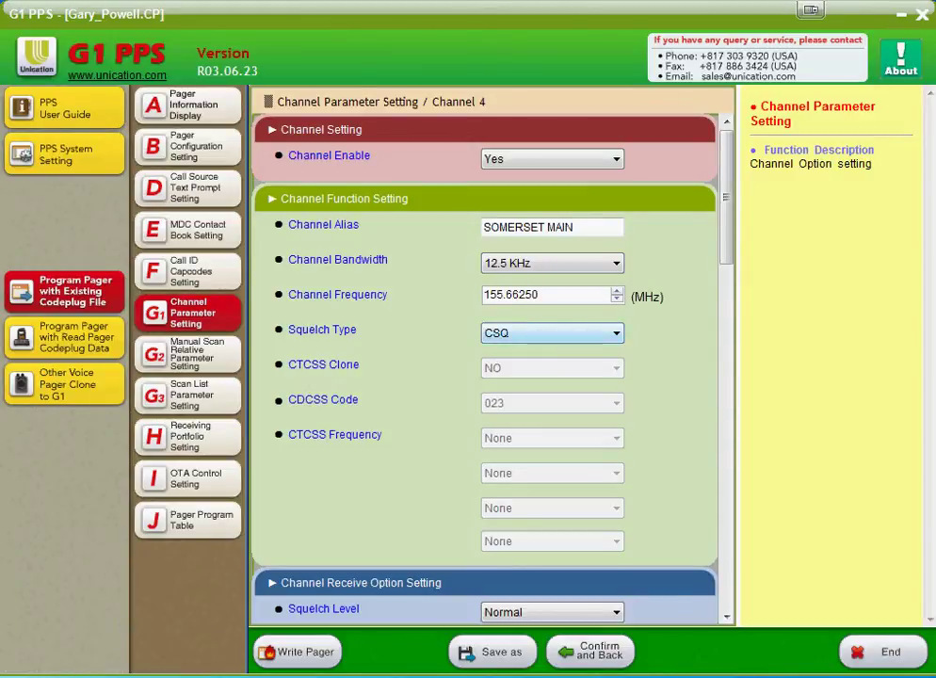
# Try the CTCSS squelch type on channel 4, check its CTCSS frequency options, and return the squelch type to CSQ
pyautogui.click(552, 332)
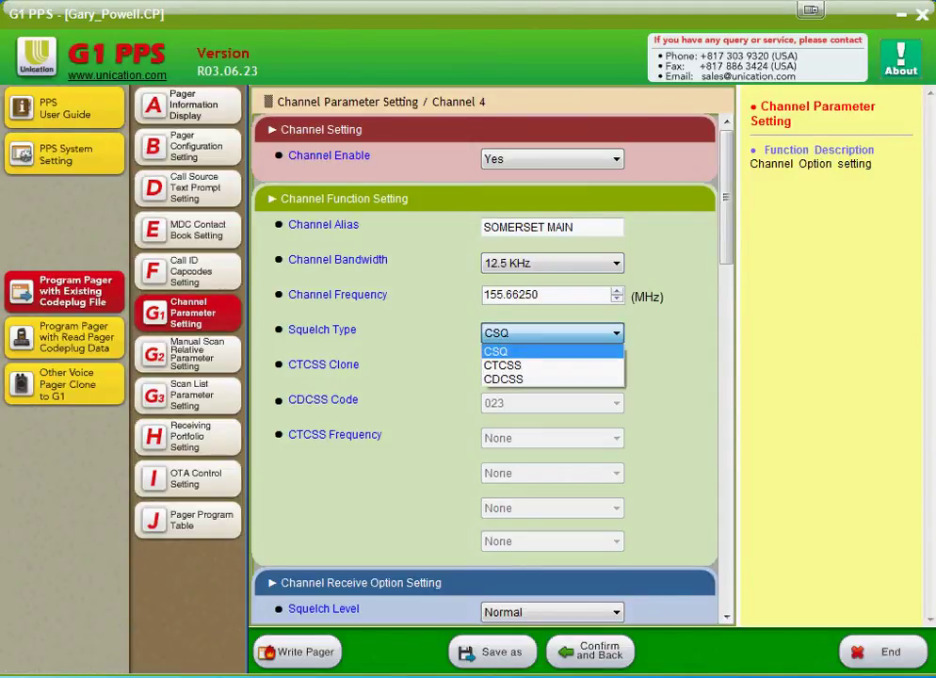
pyautogui.click(552, 365)
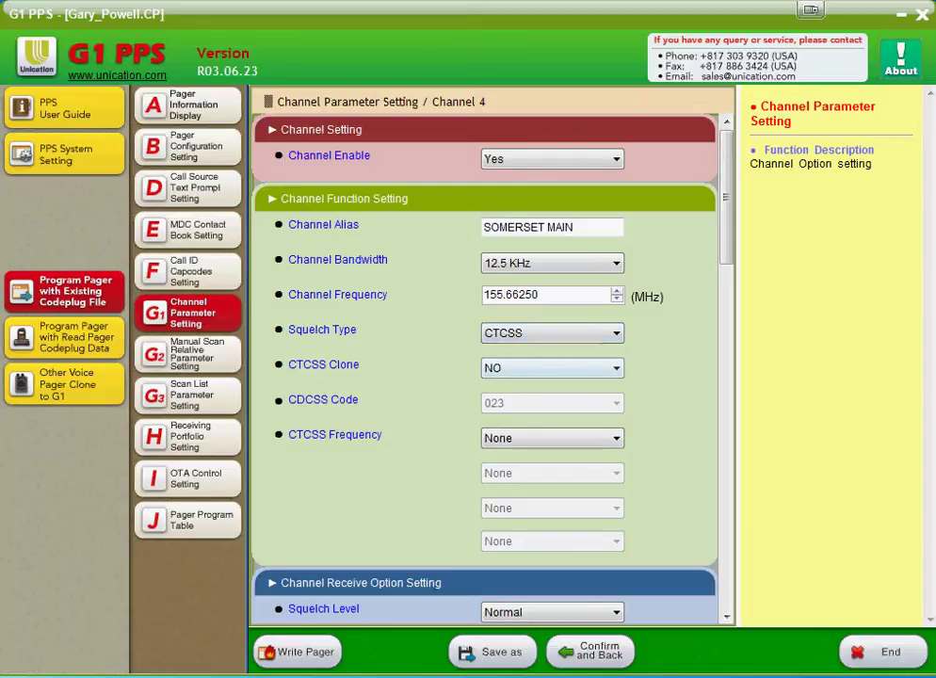
pyautogui.click(552, 438)
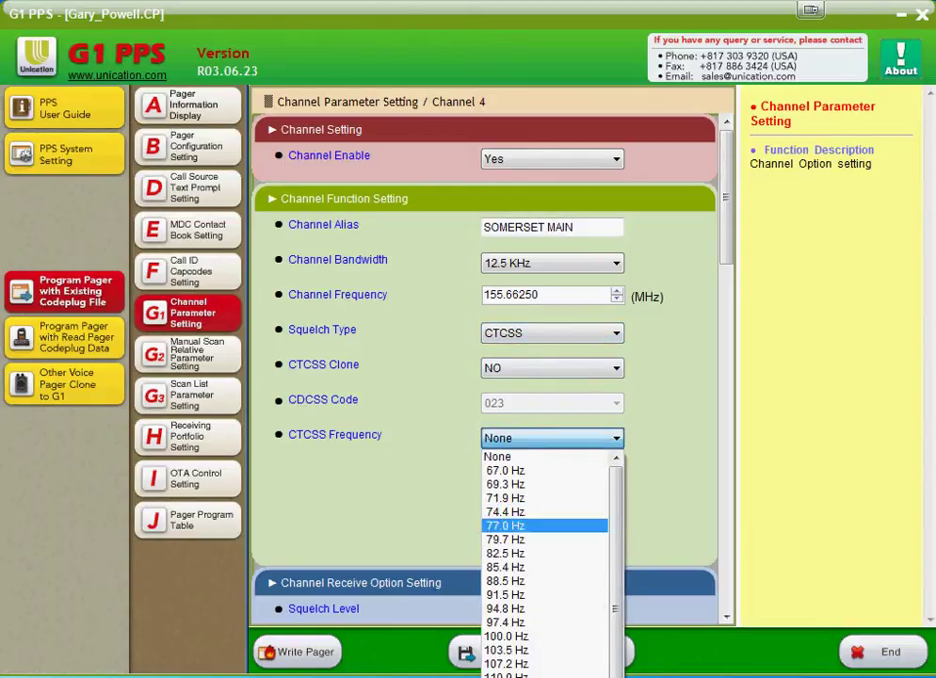
pyautogui.click(544, 456)
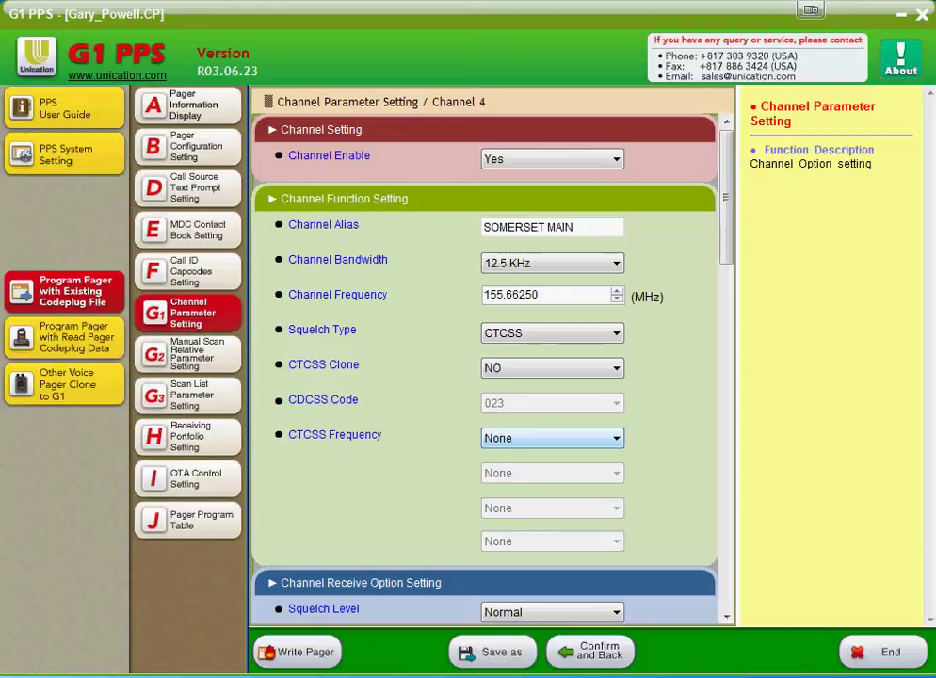
pyautogui.click(551, 332)
pyautogui.press('Return')
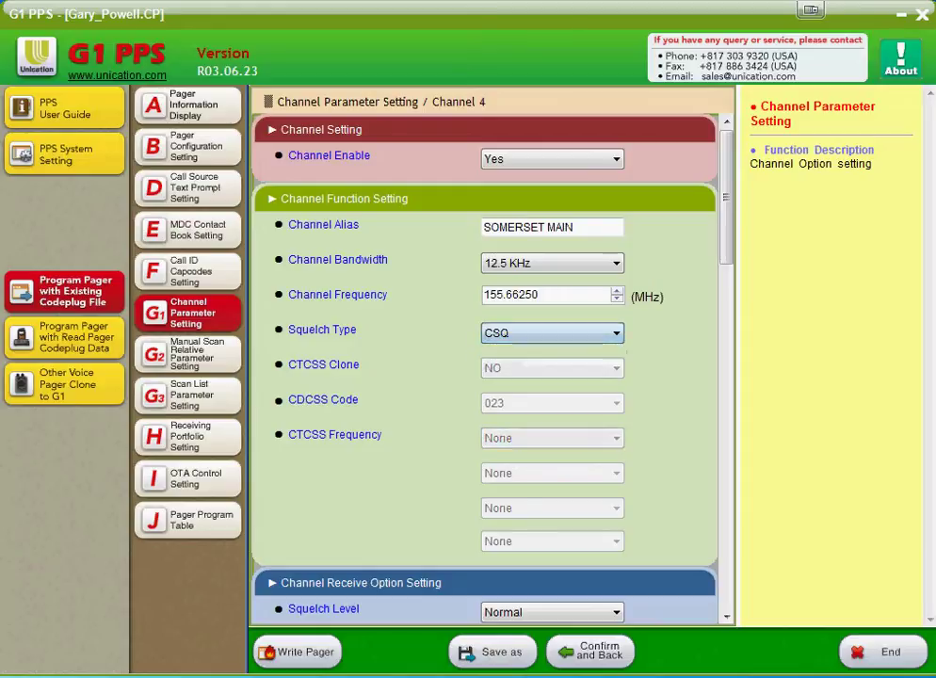
# Examine the squelch level options of channel 4 and keep Normal
pyautogui.scroll(-5, 485, 367)
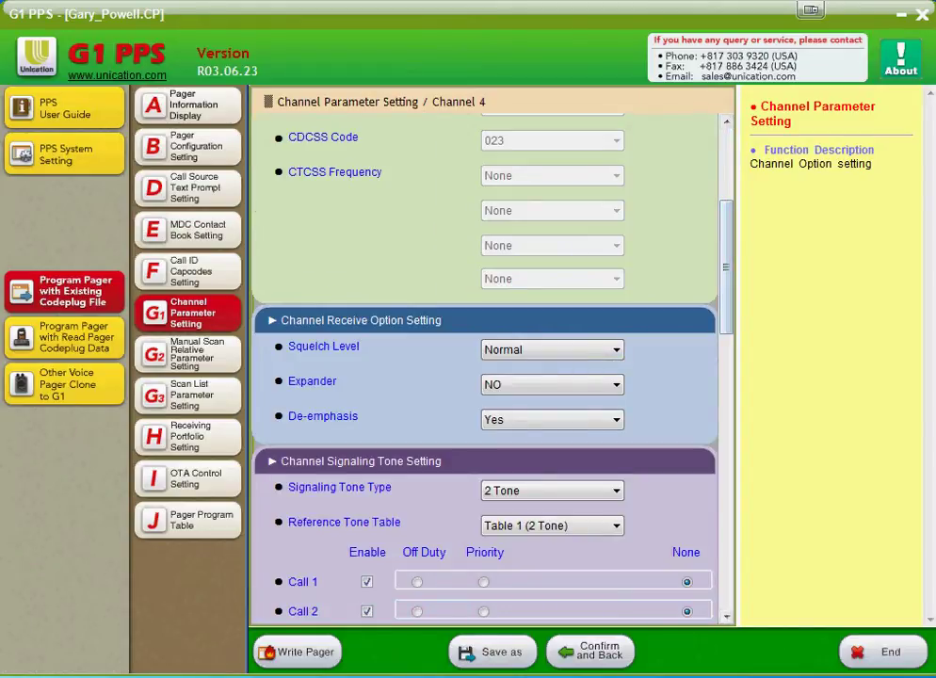
pyautogui.click(552, 349)
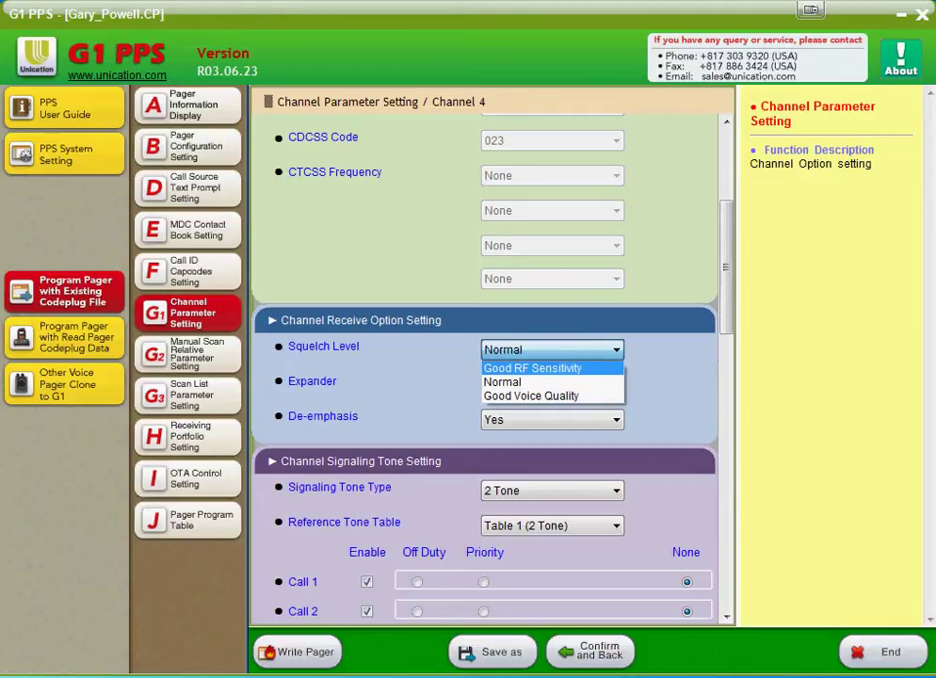
pyautogui.press('Down')
pyautogui.press('Down')
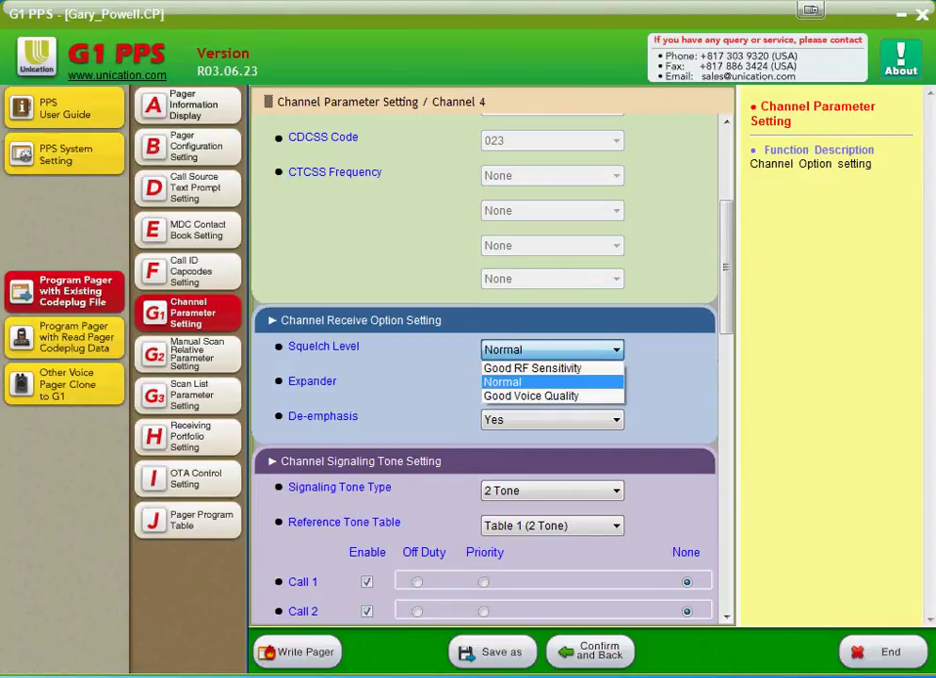
pyautogui.press('Up')
pyautogui.press('Return')
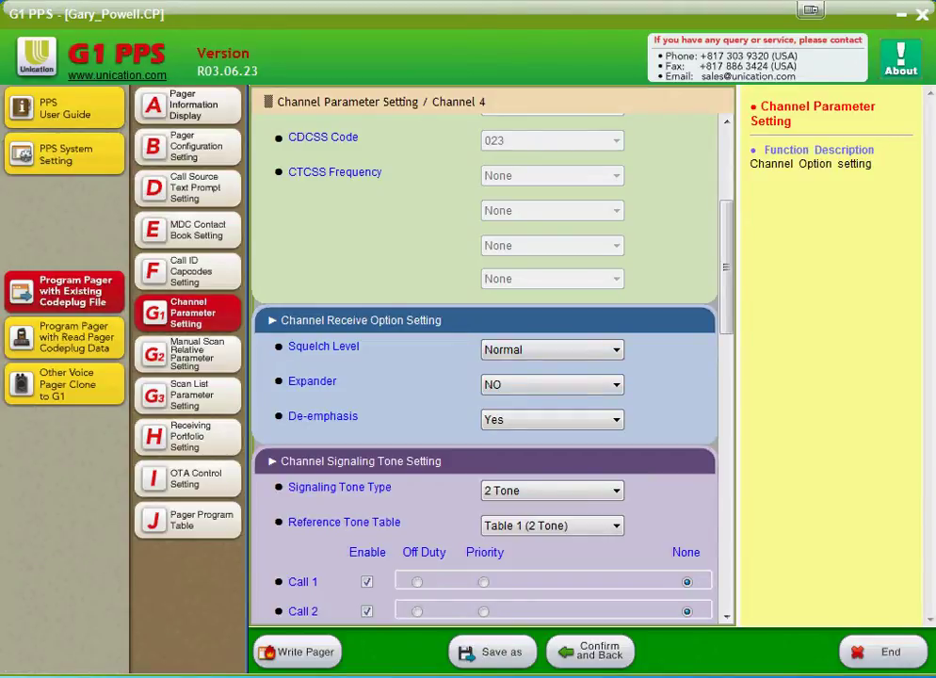
# Review channel 4's signaling tone settings, try Off Duty for Call 2, and return the call to None
pyautogui.scroll(-5, 485, 367)
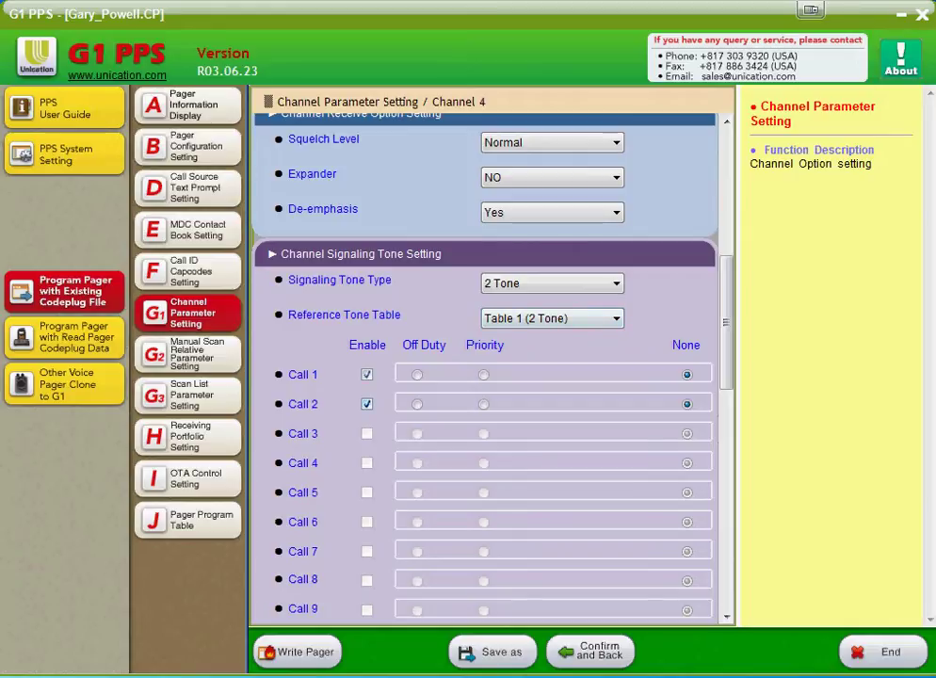
pyautogui.scroll(-3, 484, 377)
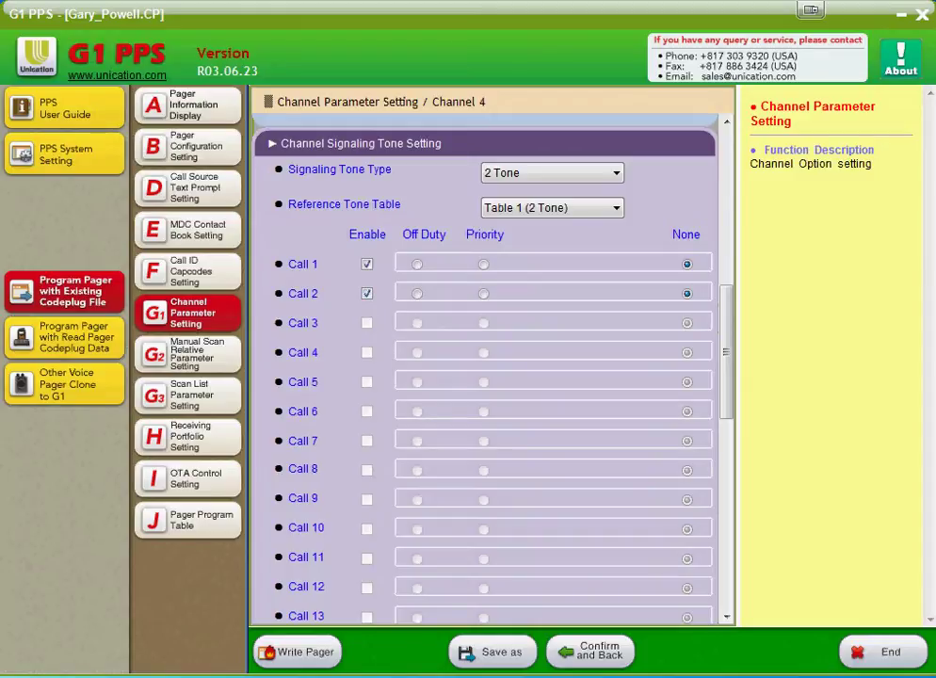
pyautogui.click(417, 294)
pyautogui.click(686, 294)
pyautogui.scroll(-1, 482, 376)
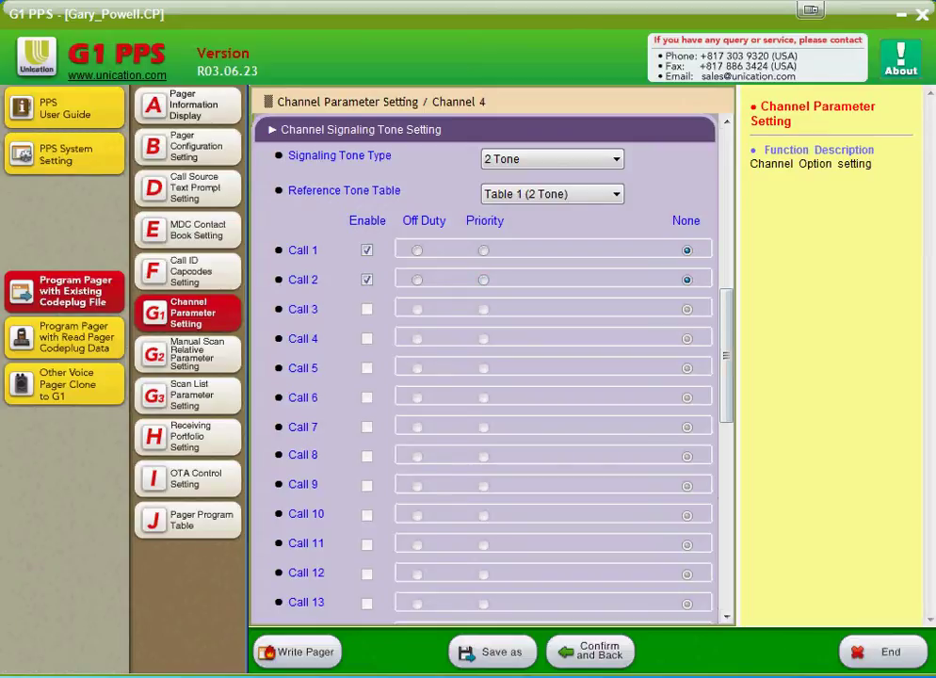
# Review the signaling MDC settings of channel 4, confirm, and return to the channel list
pyautogui.moveTo(725, 355); pyautogui.dragTo(725, 485)
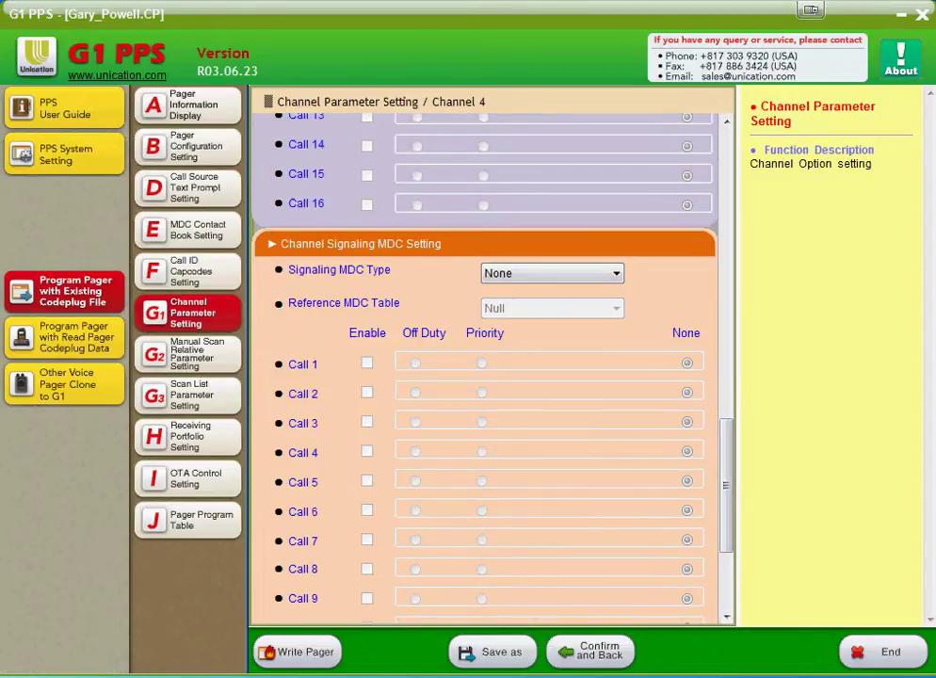
pyautogui.moveTo(725, 485); pyautogui.dragTo(725, 196)
pyautogui.click(590, 650)
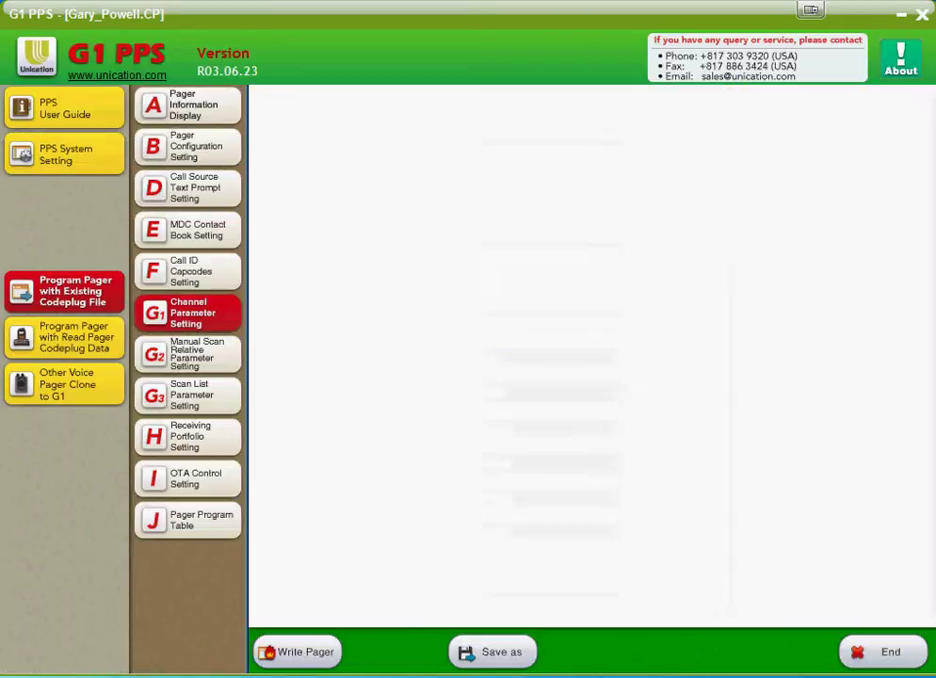
# Open the Manual Scan 1 parameters, enable manual scan, and set its scan mode to Channel Scan
pyautogui.click(188, 354)
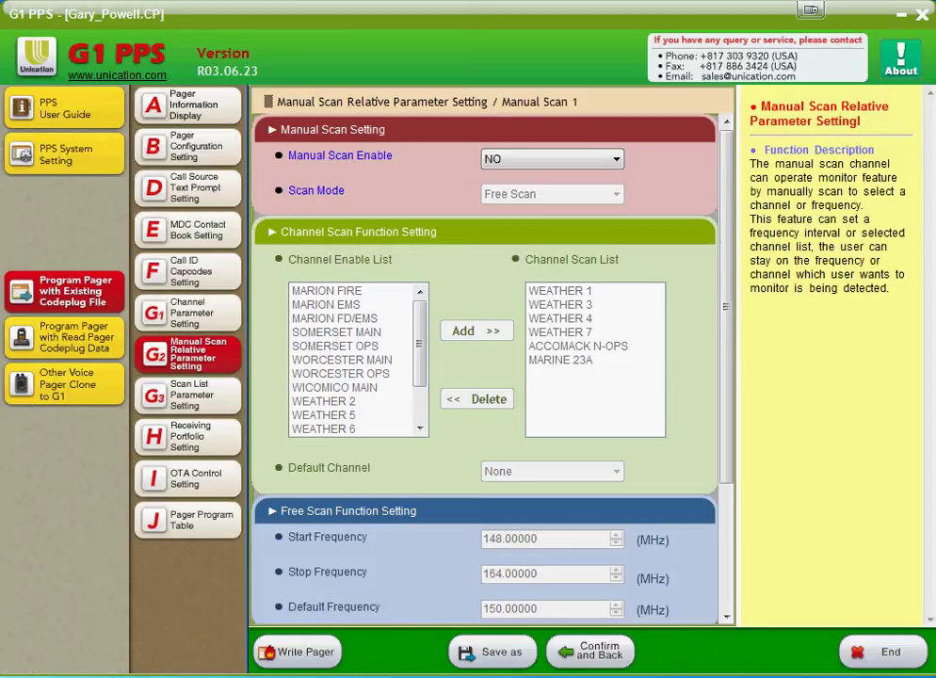
pyautogui.click(552, 158)
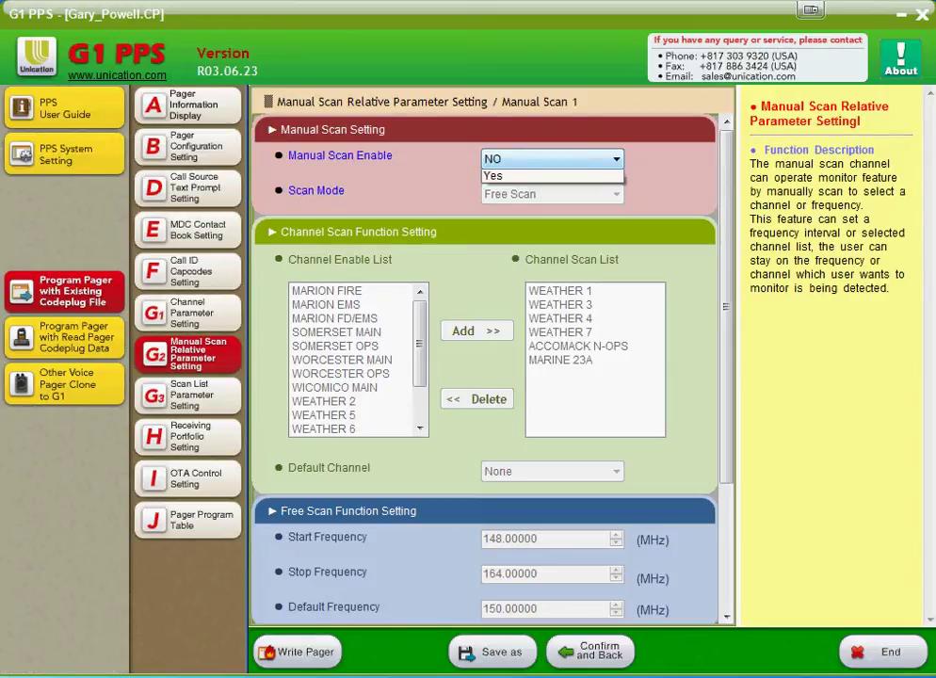
pyautogui.click(552, 191)
pyautogui.click(552, 193)
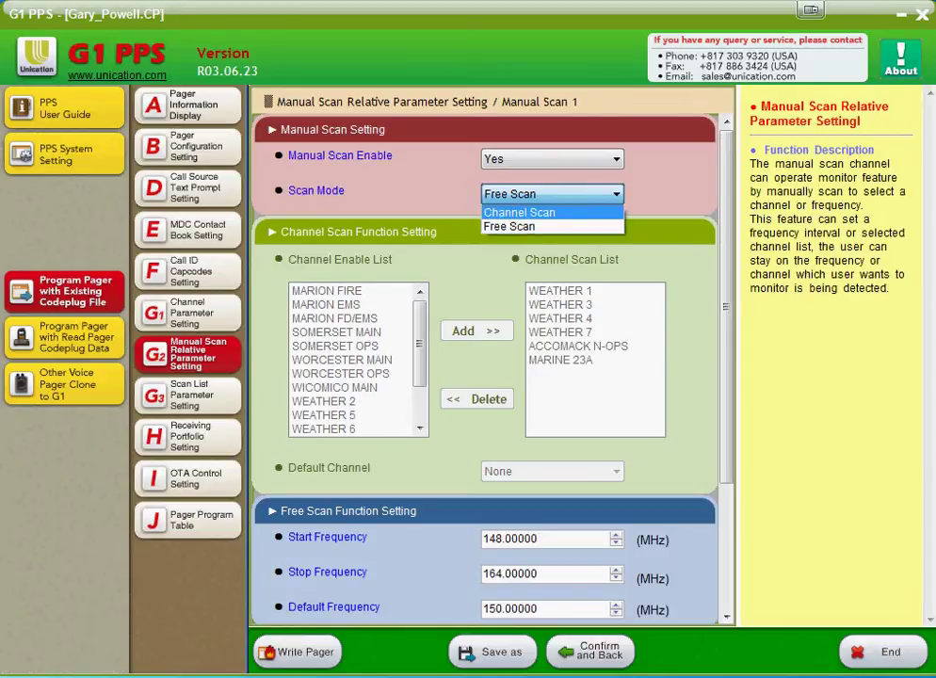
pyautogui.click(552, 212)
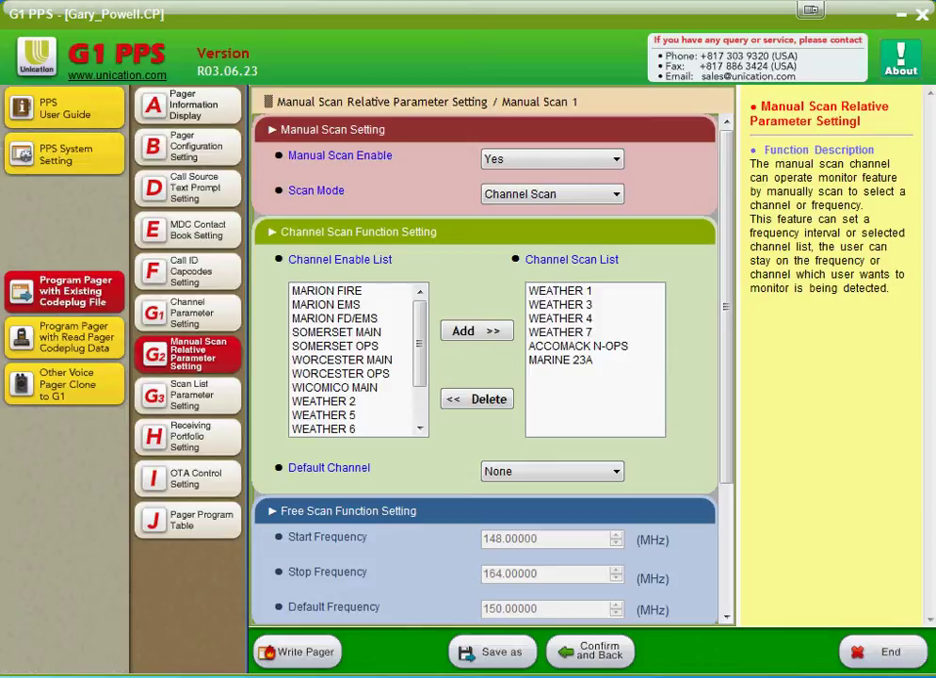
# Switch Manual Scan 1 to Free Scan with start frequency 154 MHz, stop frequency 156 MHz, and default frequency 155 MHz
pyautogui.click(552, 193)
pyautogui.click(552, 227)
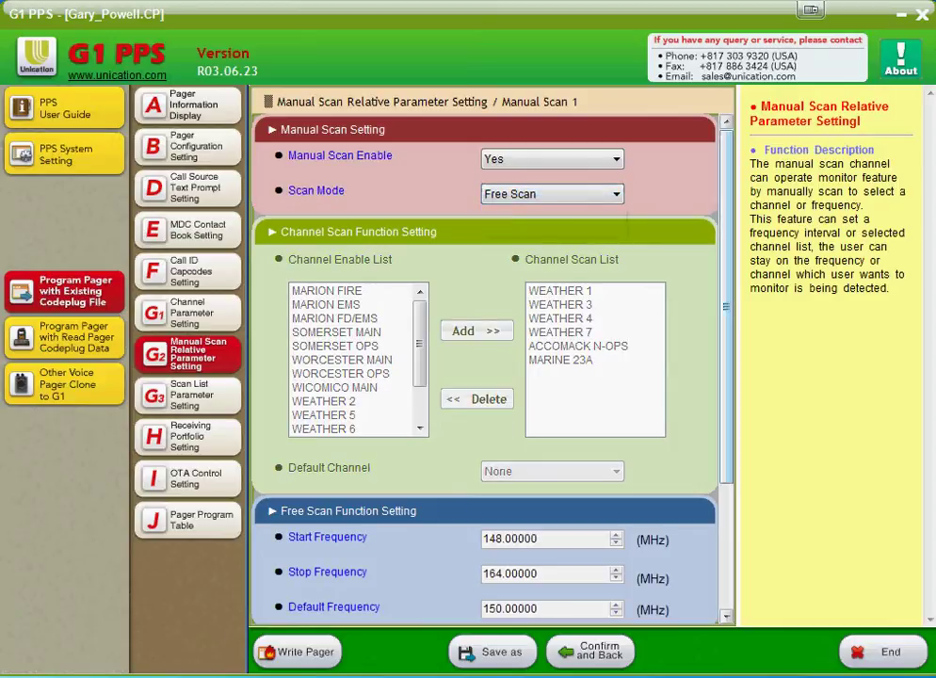
pyautogui.moveTo(725, 306); pyautogui.dragTo(725, 388)
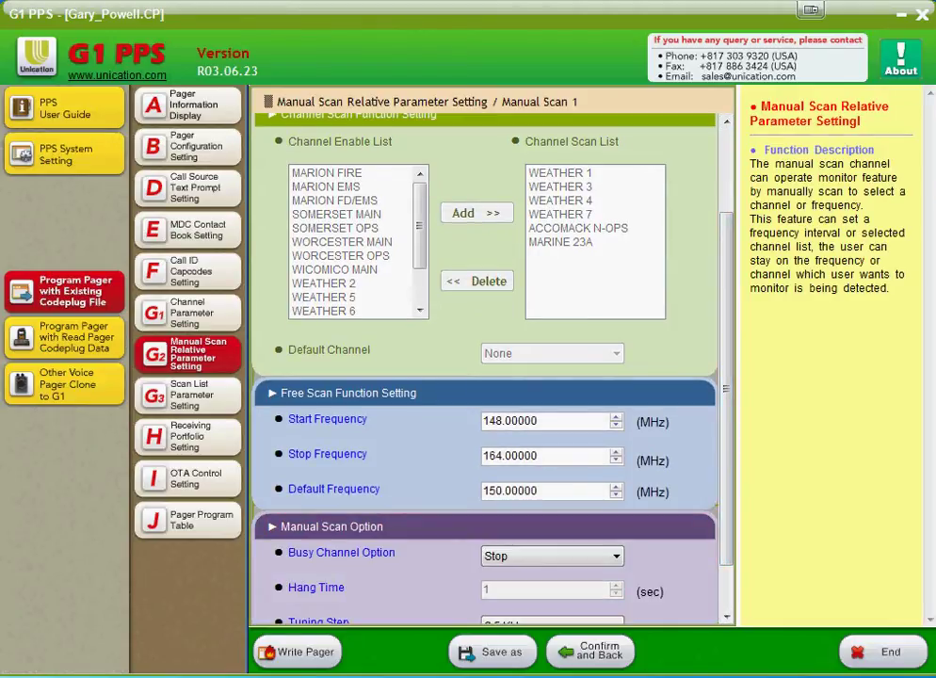
pyautogui.doubleClick(509, 421)
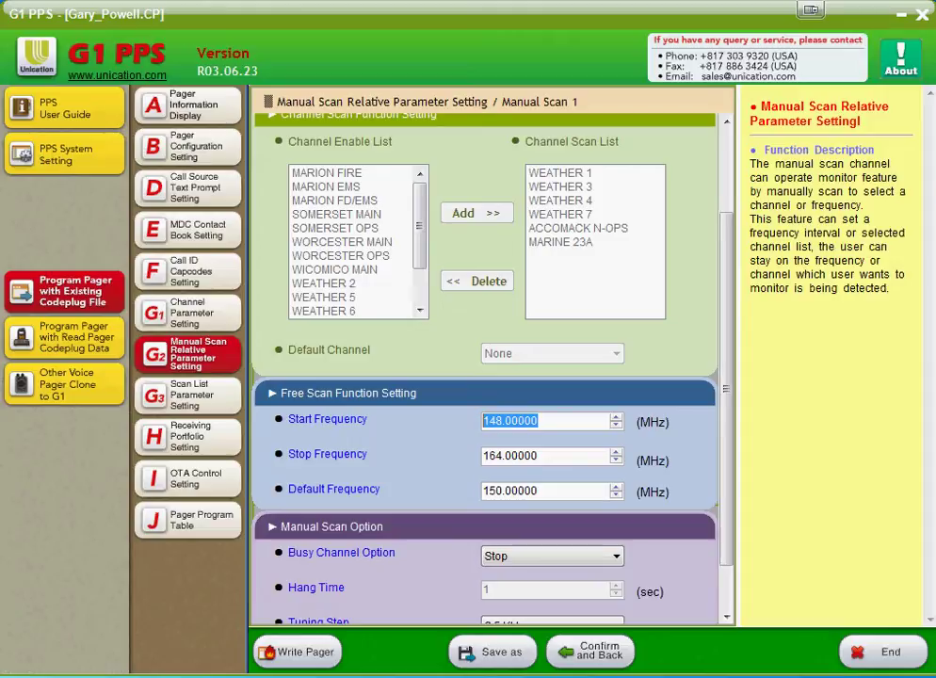
pyautogui.write('154.00')
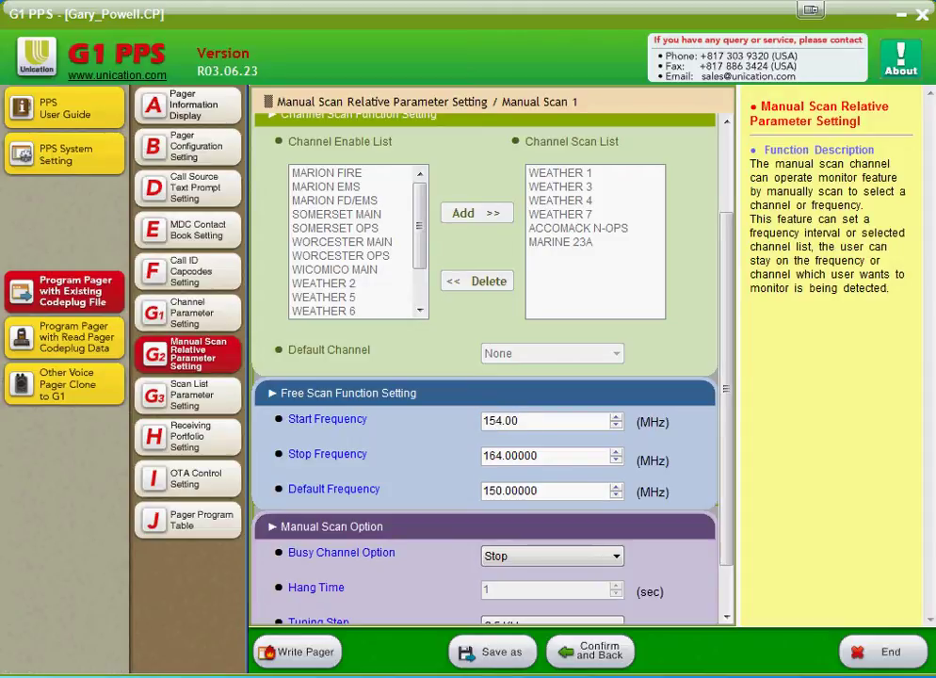
pyautogui.press('Tab')
pyautogui.hotkey('ctrl', 'a')
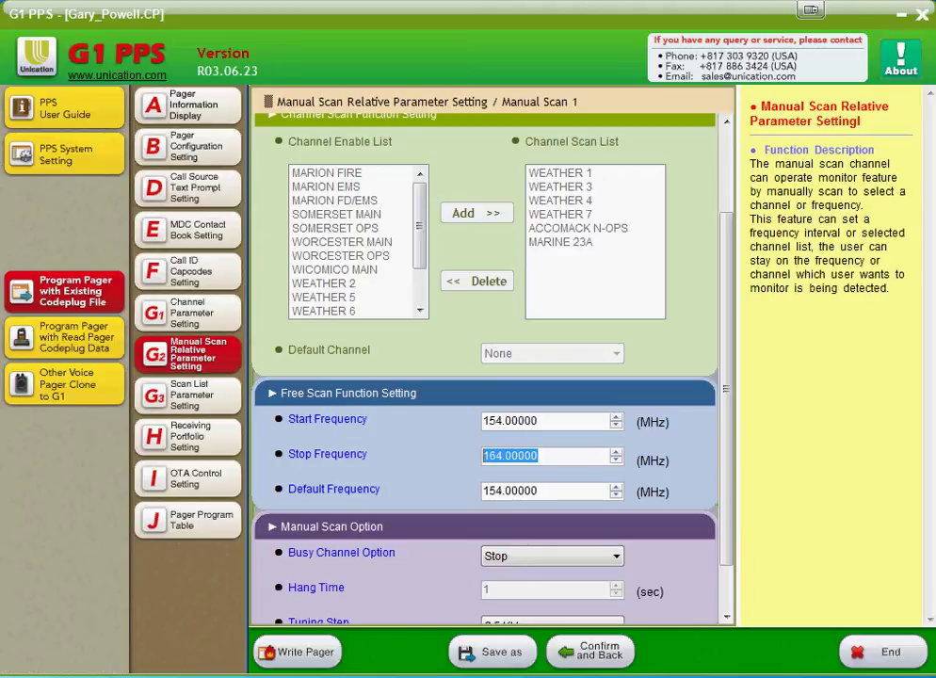
pyautogui.write('156.')
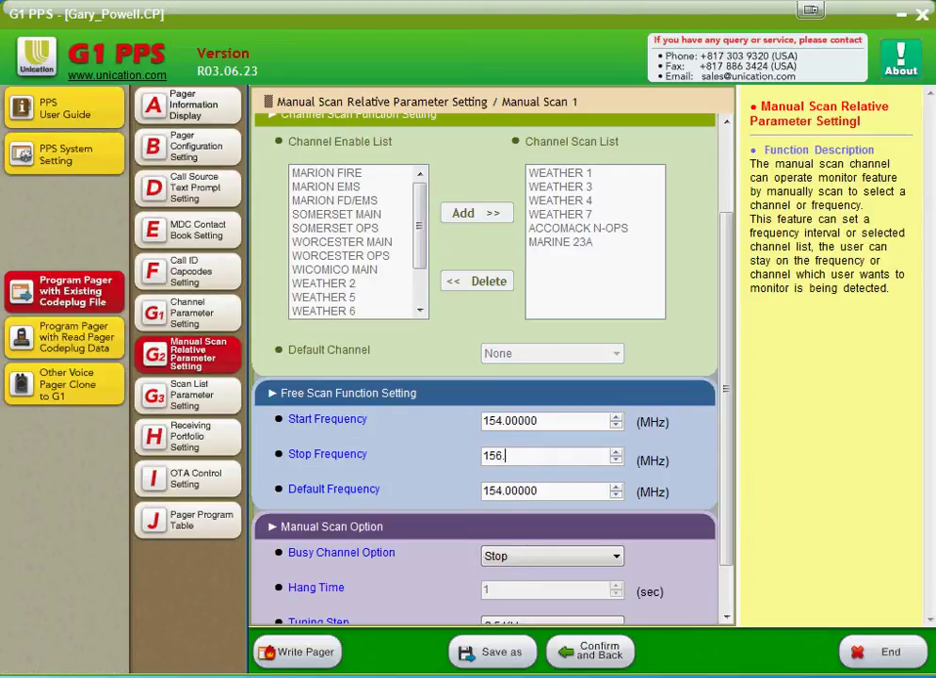
pyautogui.press('Tab')
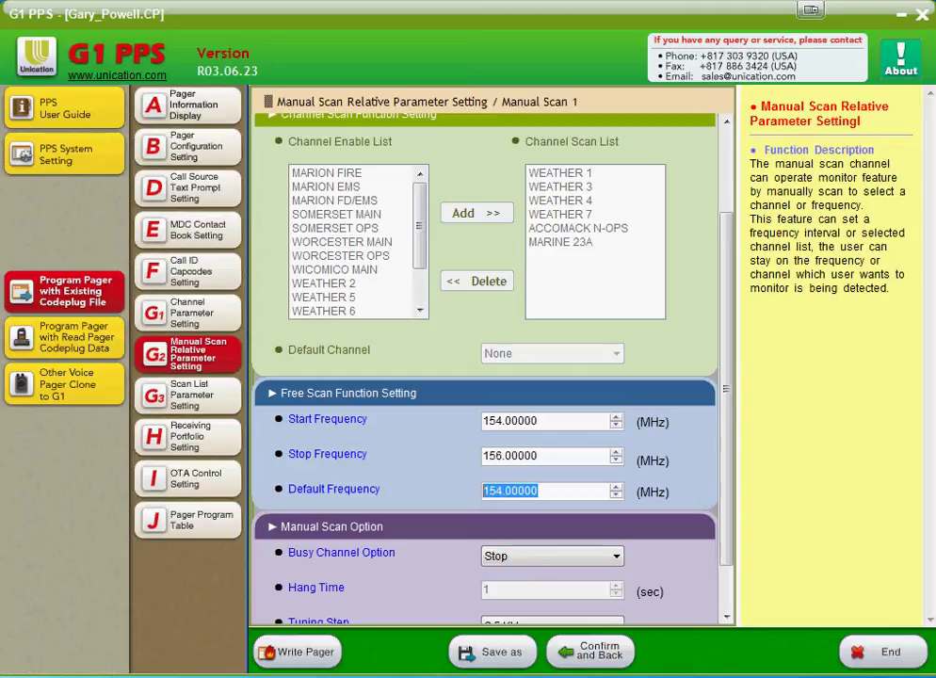
pyautogui.write('155.')
pyautogui.press('Tab')
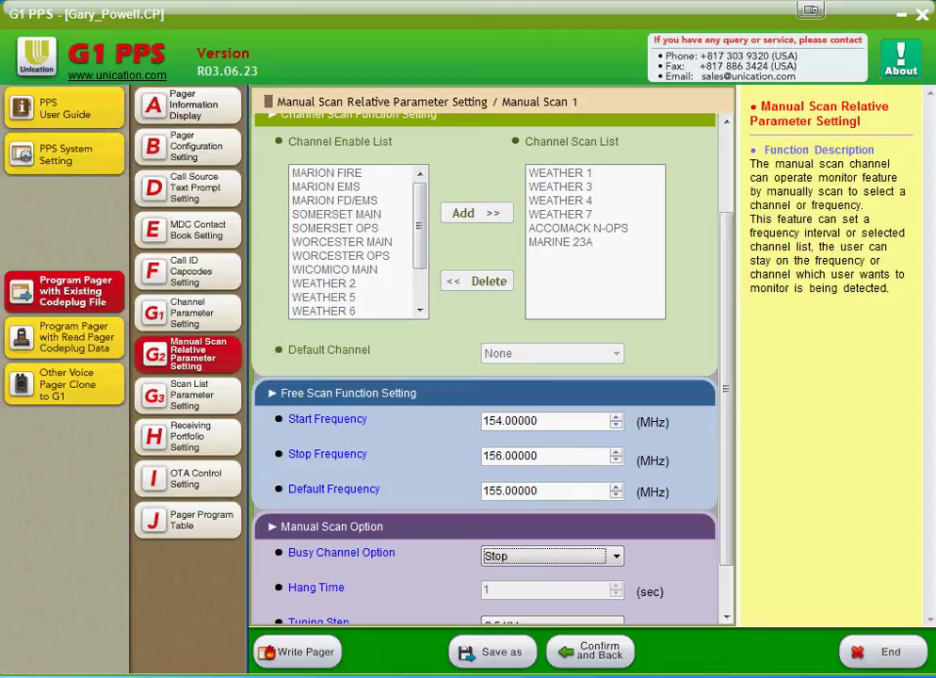
# Review the manual scan options, keep the Free Scan mode, and disable manual scan
pyautogui.scroll(-2, 485, 367)
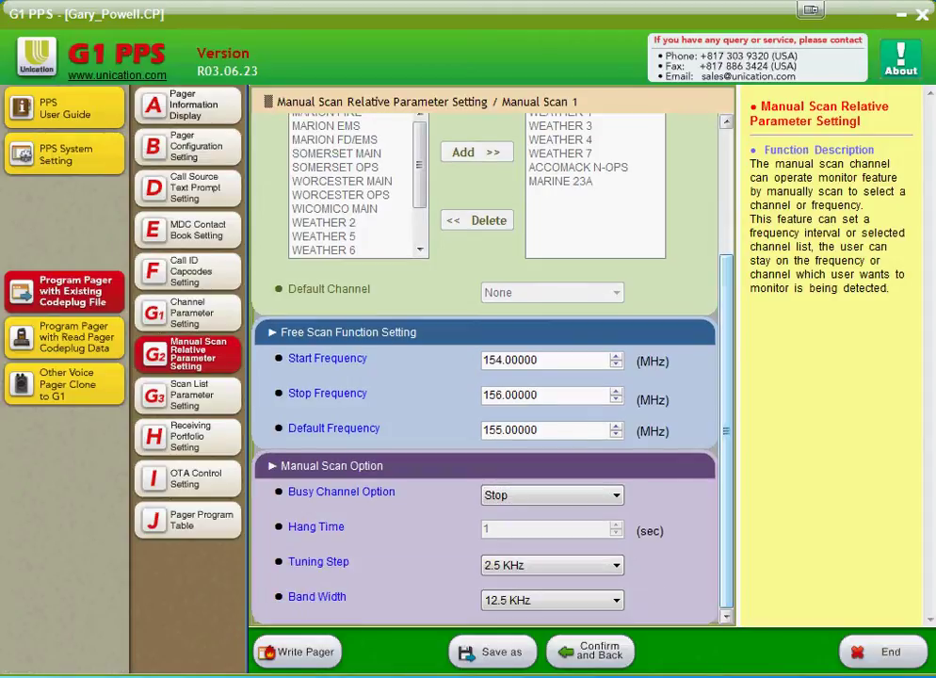
pyautogui.scroll(5, 485, 368)
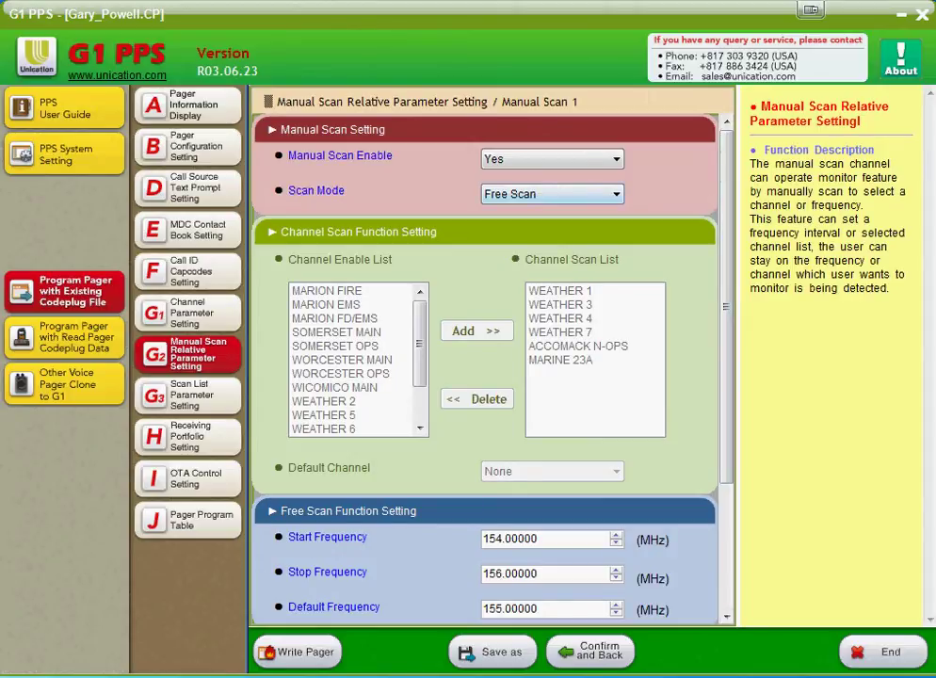
pyautogui.click(551, 194)
pyautogui.click(552, 225)
pyautogui.click(552, 158)
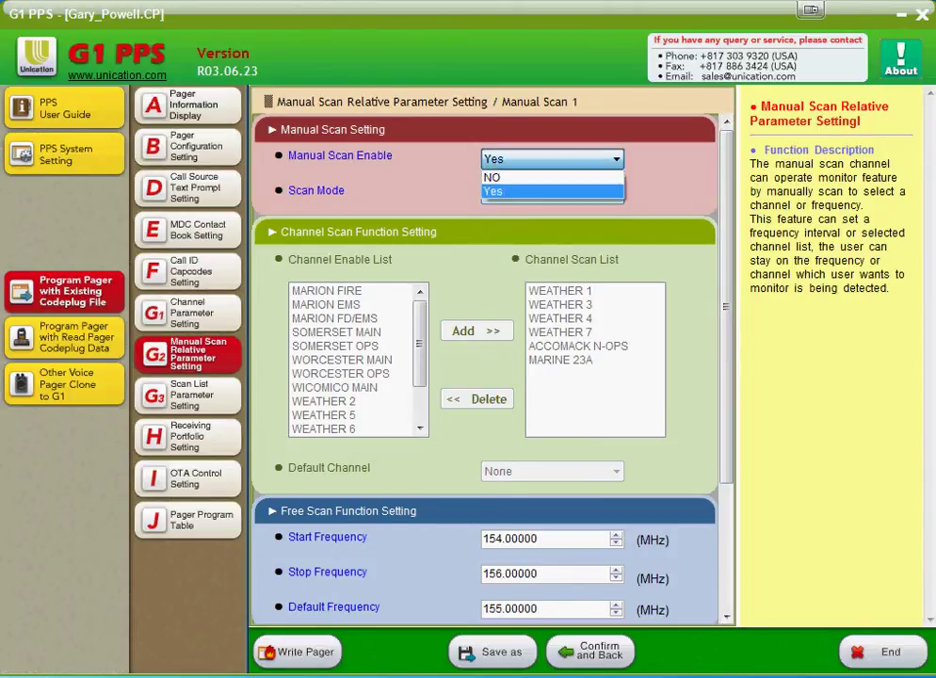
pyautogui.click(552, 175)
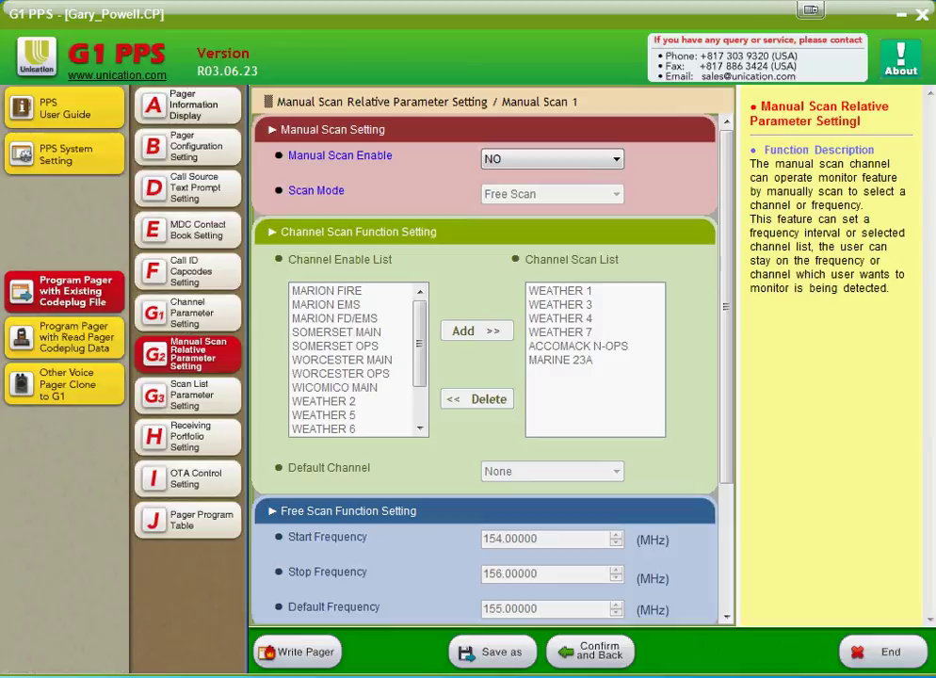
# Review the members and options of scan list 6 and return to the scan list overview
pyautogui.click(187, 395)
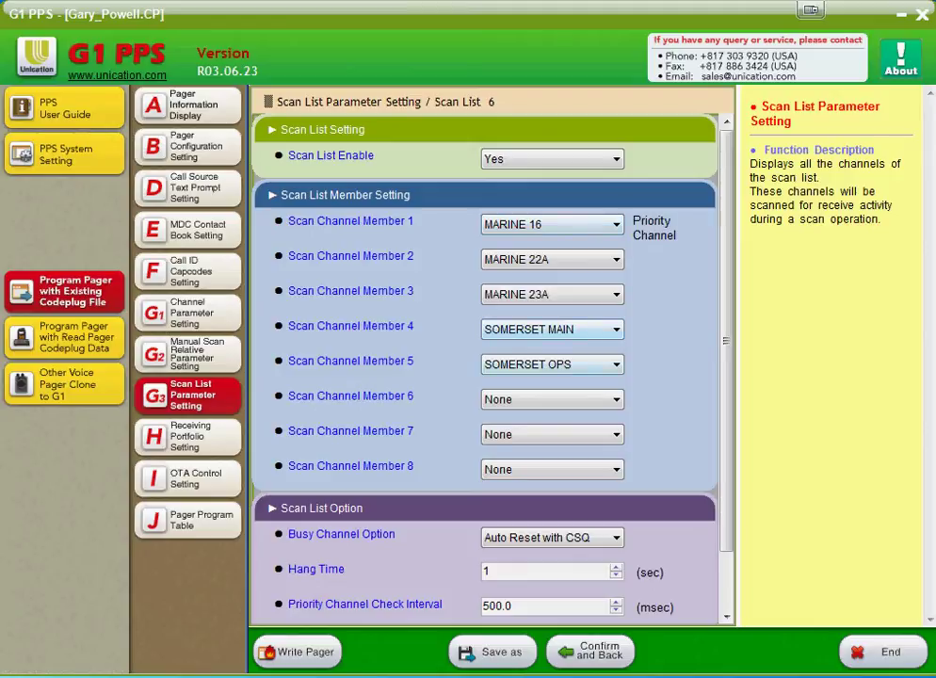
pyautogui.press('Return')
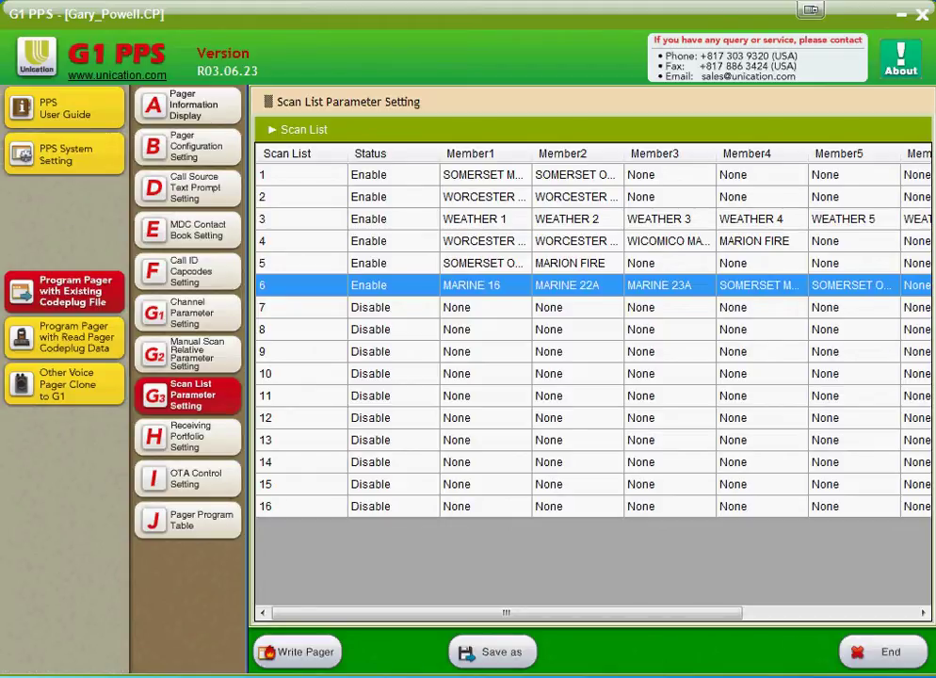
# Open the receiving portfolio settings, check Zone 8's knob assignments, and open Knob 1 of MARION FIRE ZONE
pyautogui.click(188, 436)
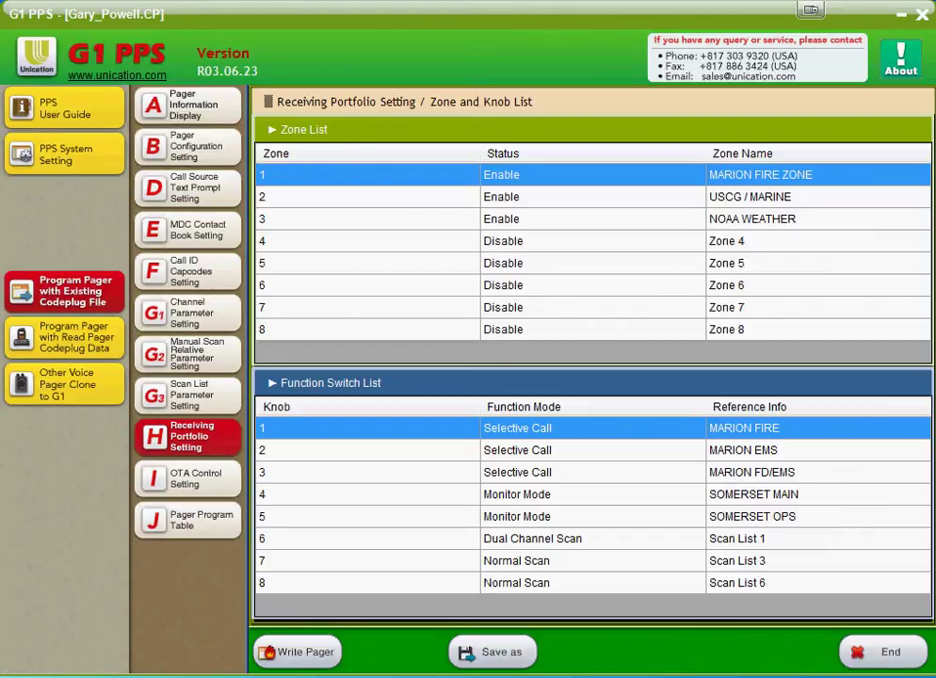
pyautogui.click(593, 329)
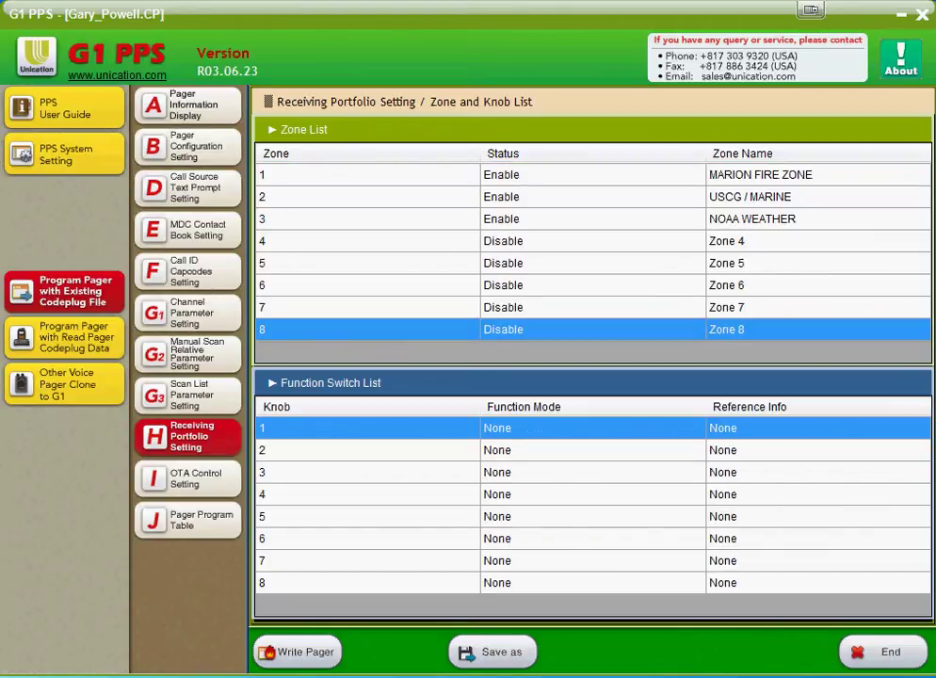
pyautogui.click(593, 174)
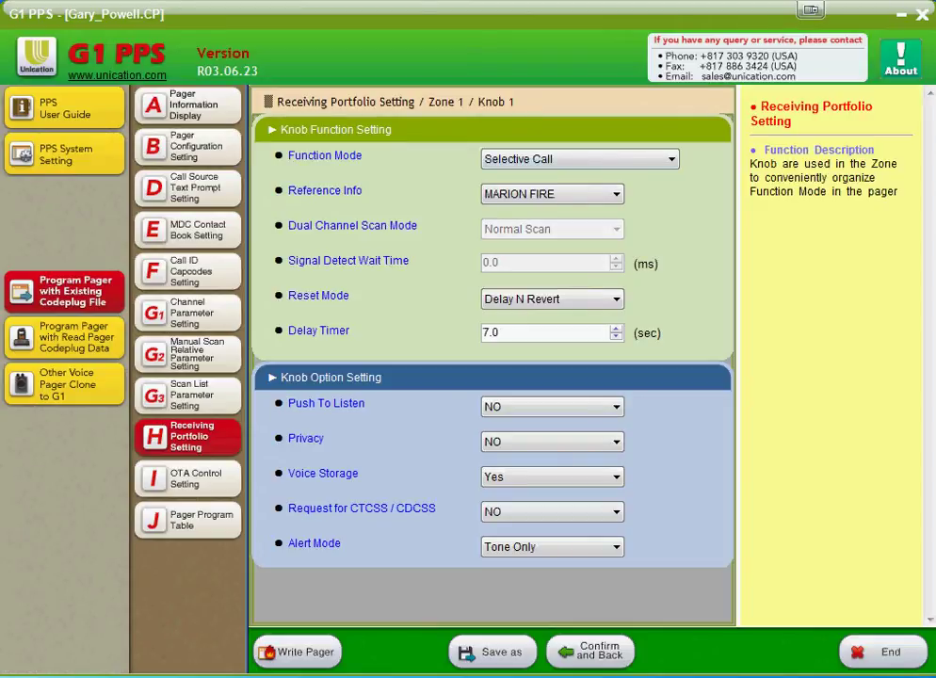
# Review the function mode and reference info choices for Knob 1, keeping Selective Call and MARION FIRE
pyautogui.click(579, 158)
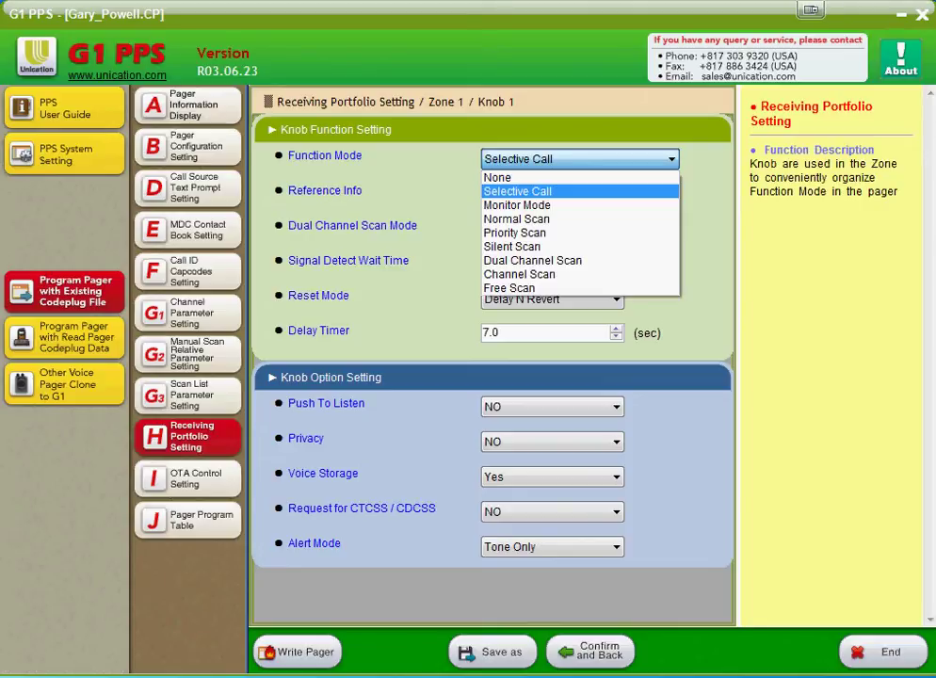
pyautogui.press('Escape')
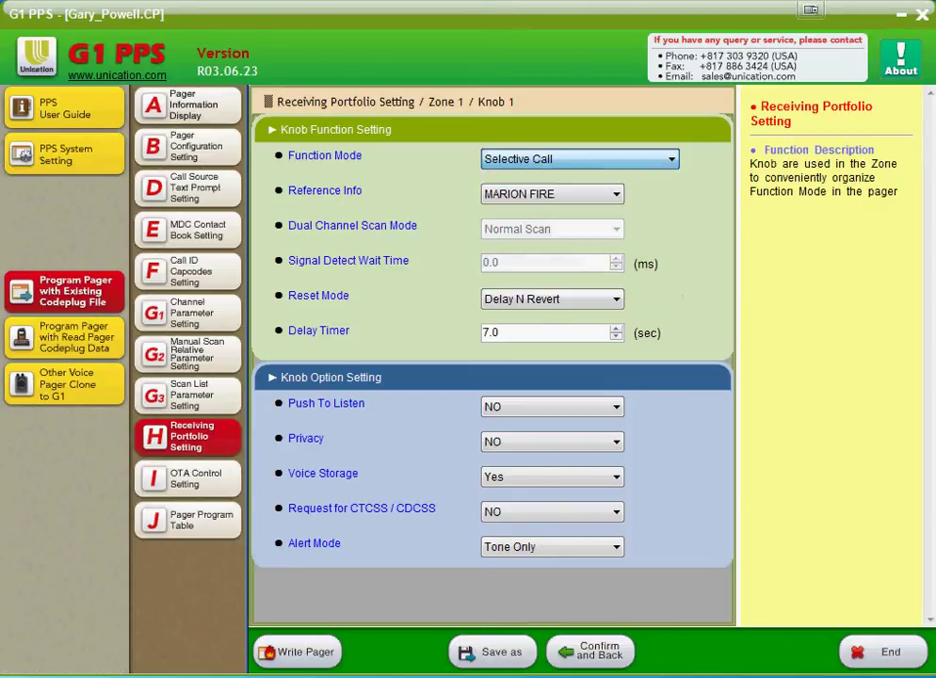
pyautogui.click(667, 162)
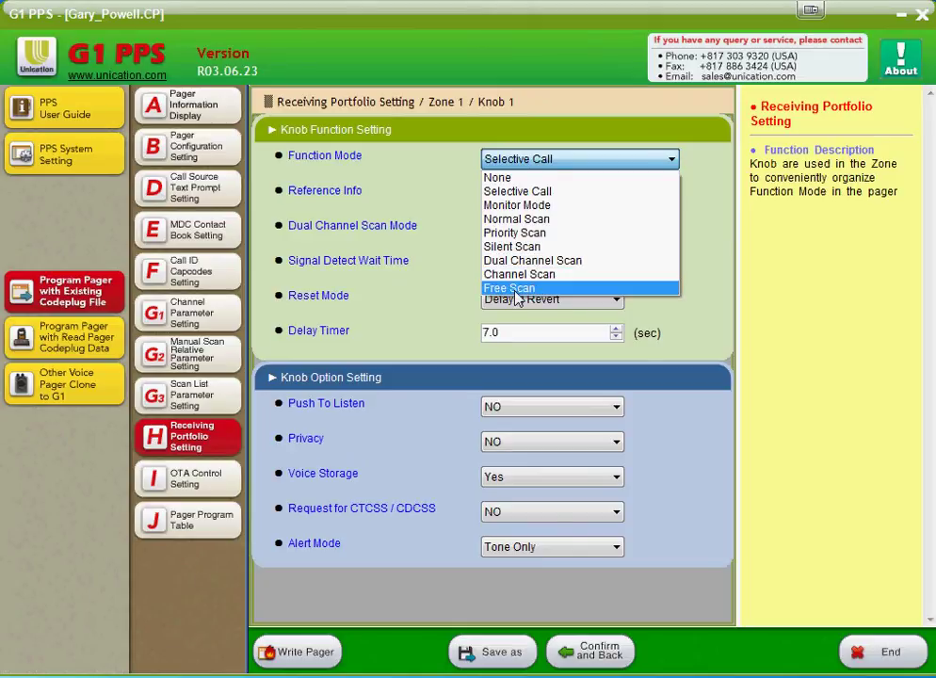
pyautogui.click(696, 278)
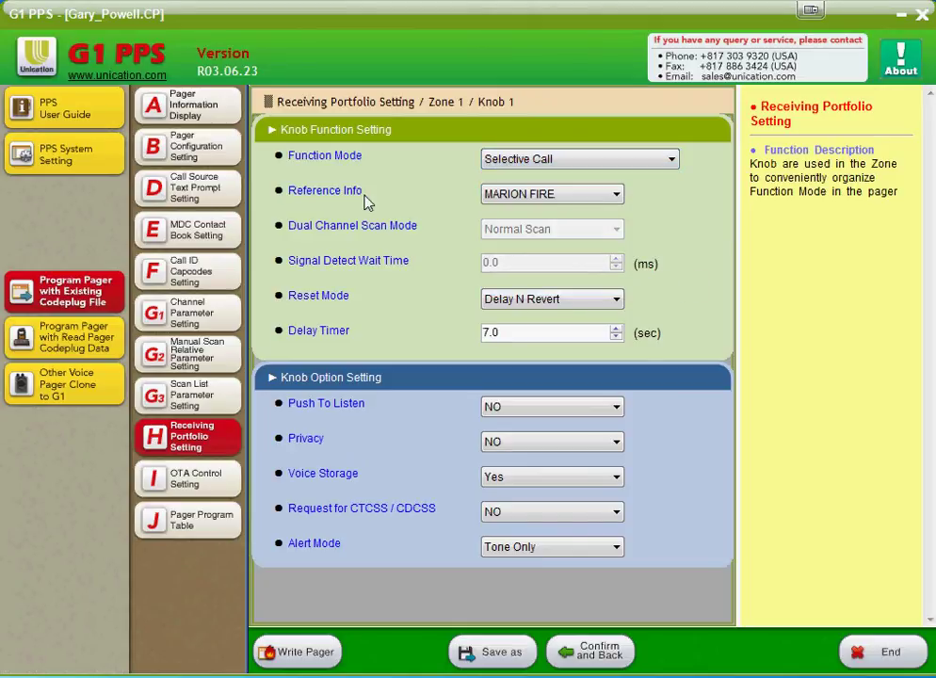
pyautogui.click(562, 191)
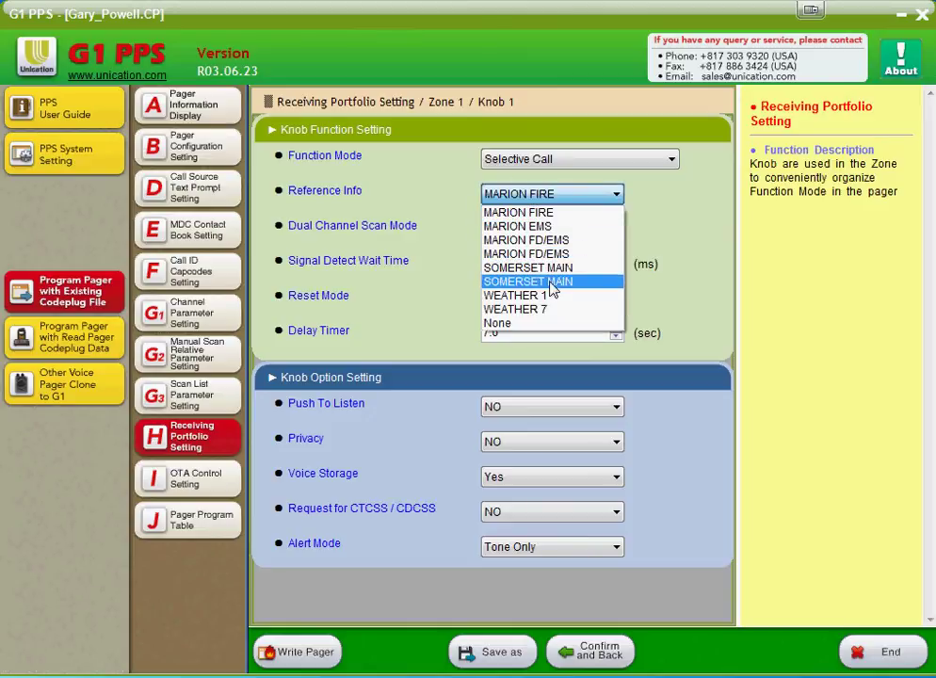
pyautogui.click(551, 213)
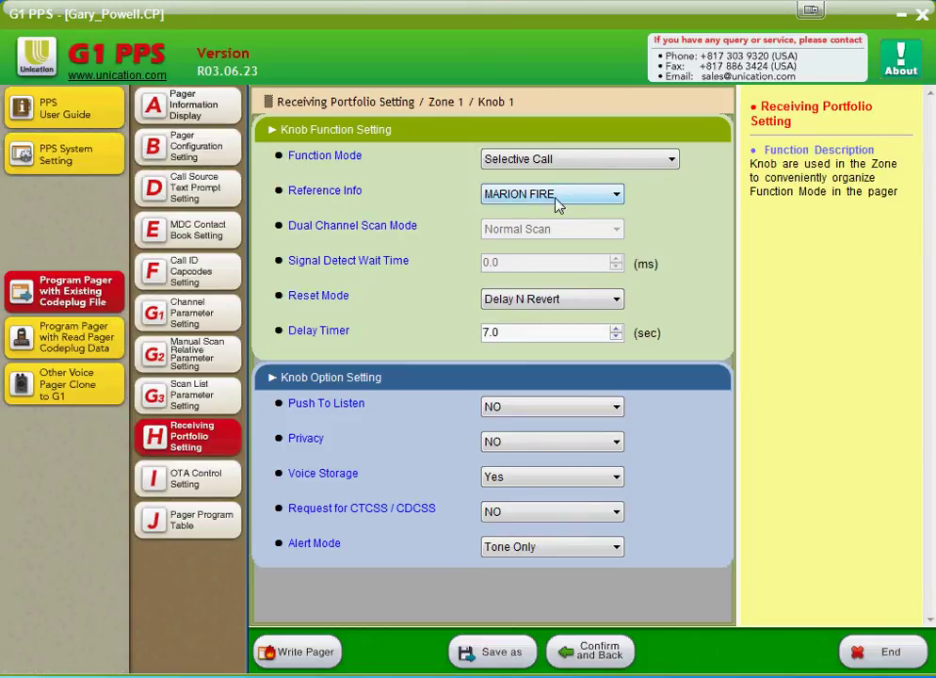
# Review Knob 1's reset mode and voice storage choices, keeping Delay N Revert and Yes
pyautogui.click(558, 299)
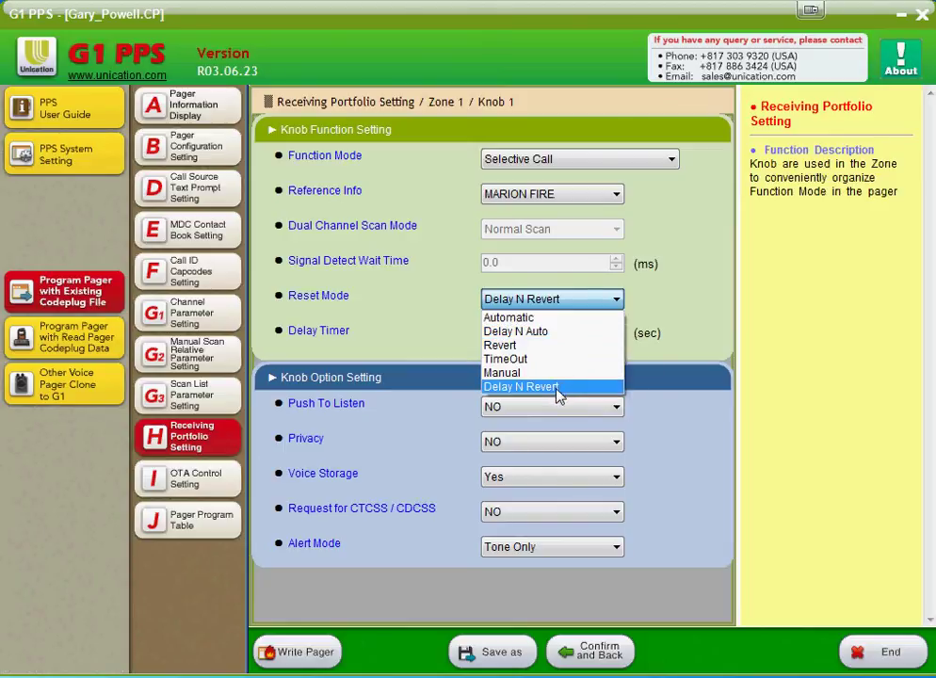
pyautogui.click(699, 325)
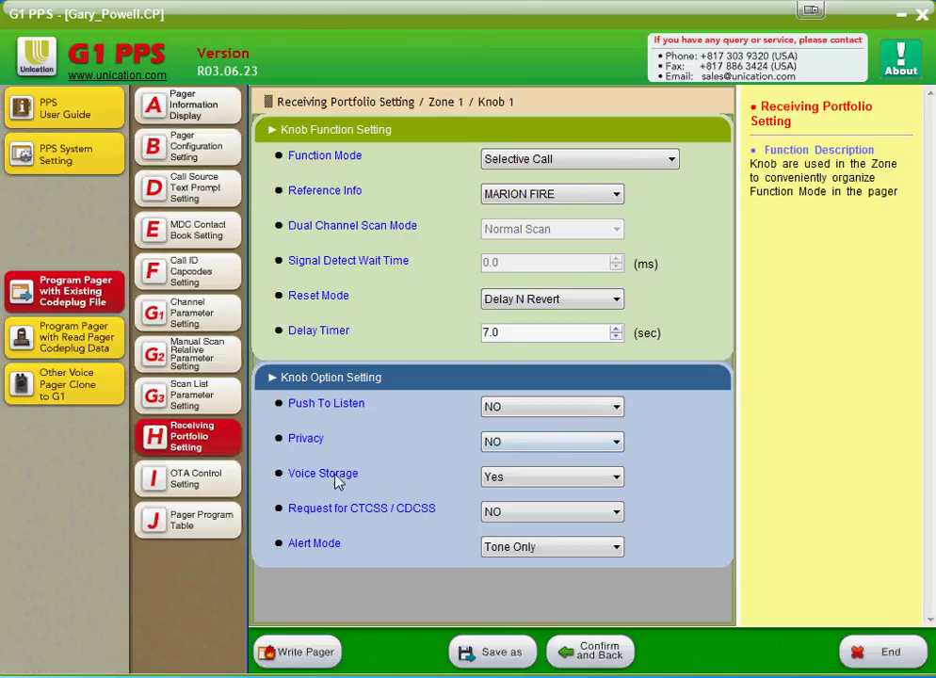
pyautogui.click(614, 478)
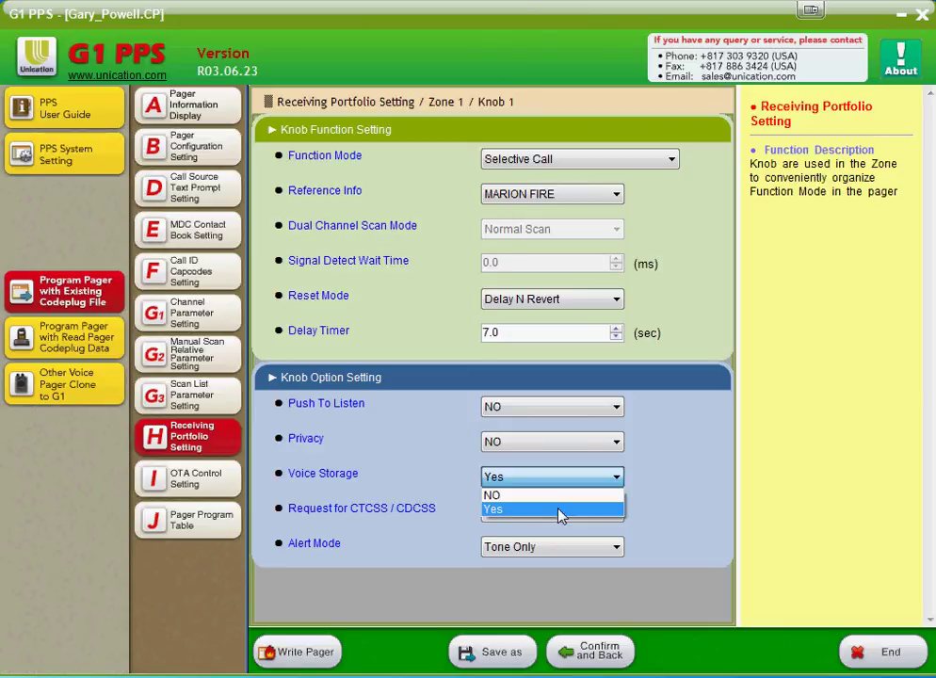
pyautogui.click(620, 509)
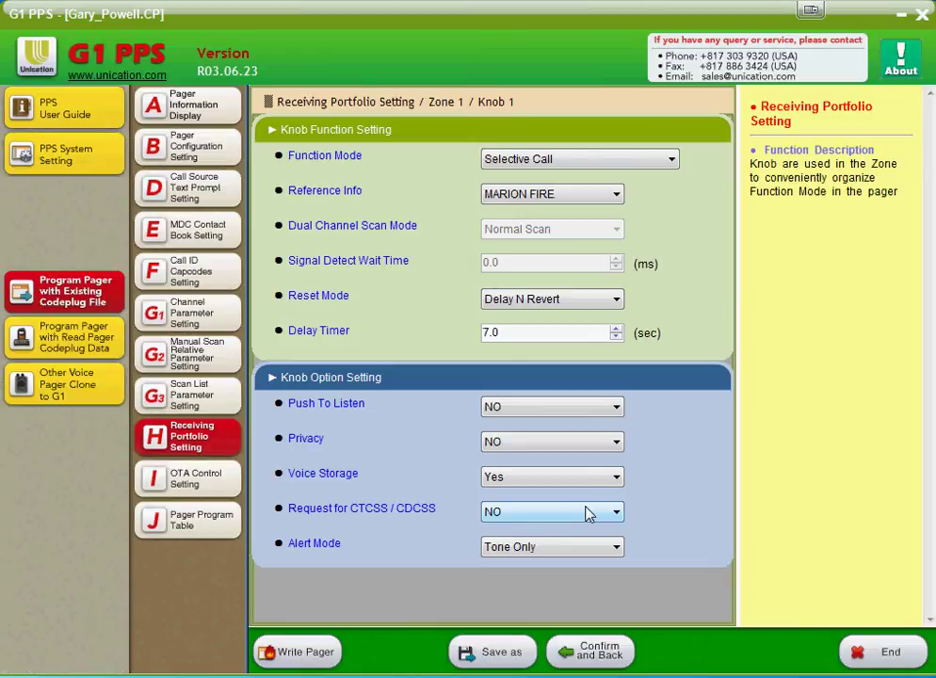
# Switch Knob 1's Request for CTCSS / CDCSS to Yes and return it to NO
pyautogui.click(616, 512)
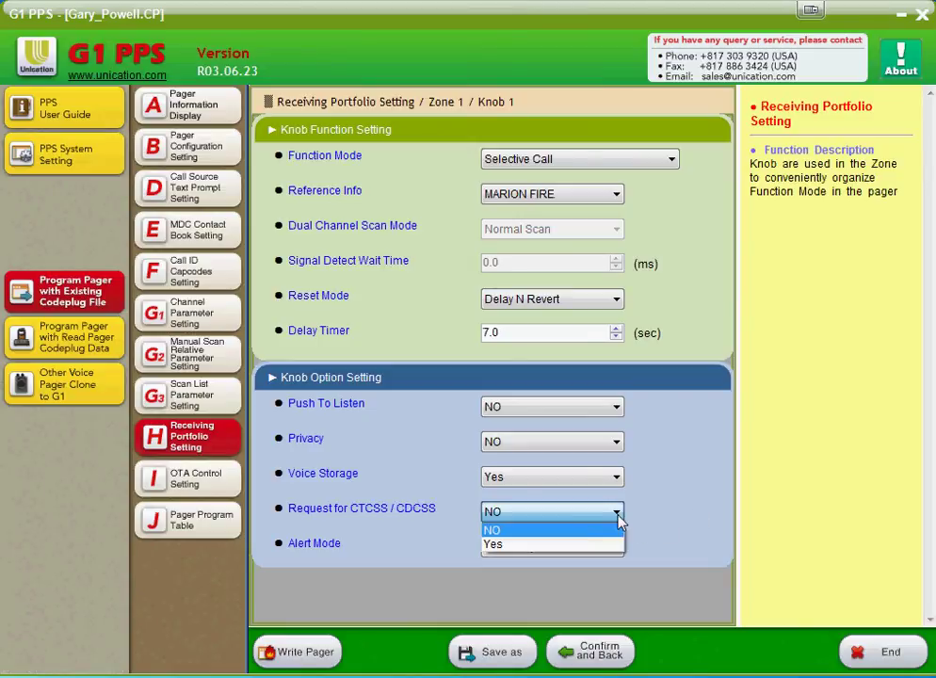
pyautogui.click(593, 546)
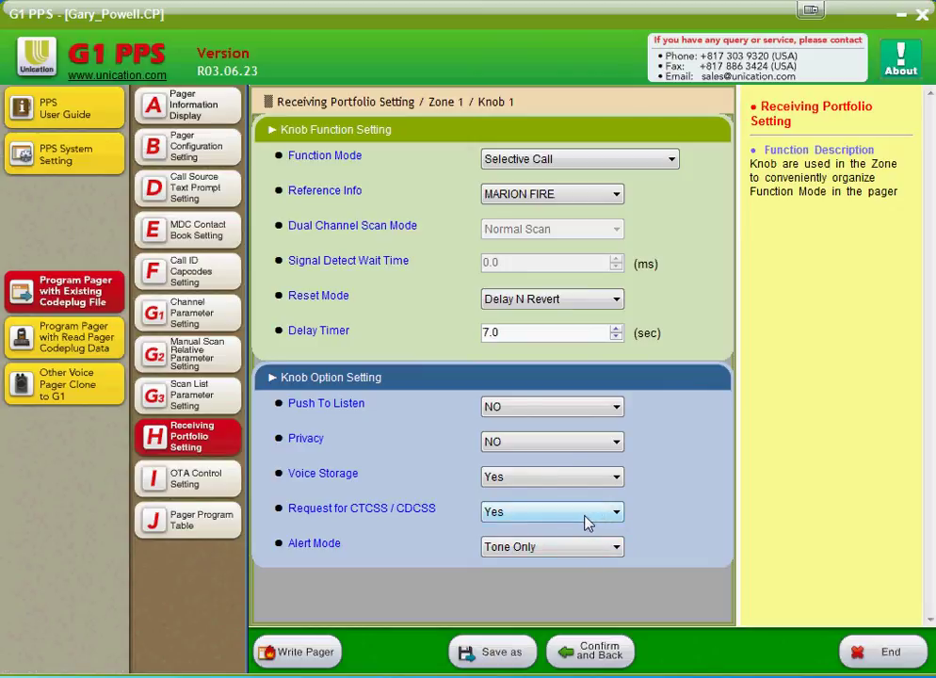
pyautogui.click(585, 523)
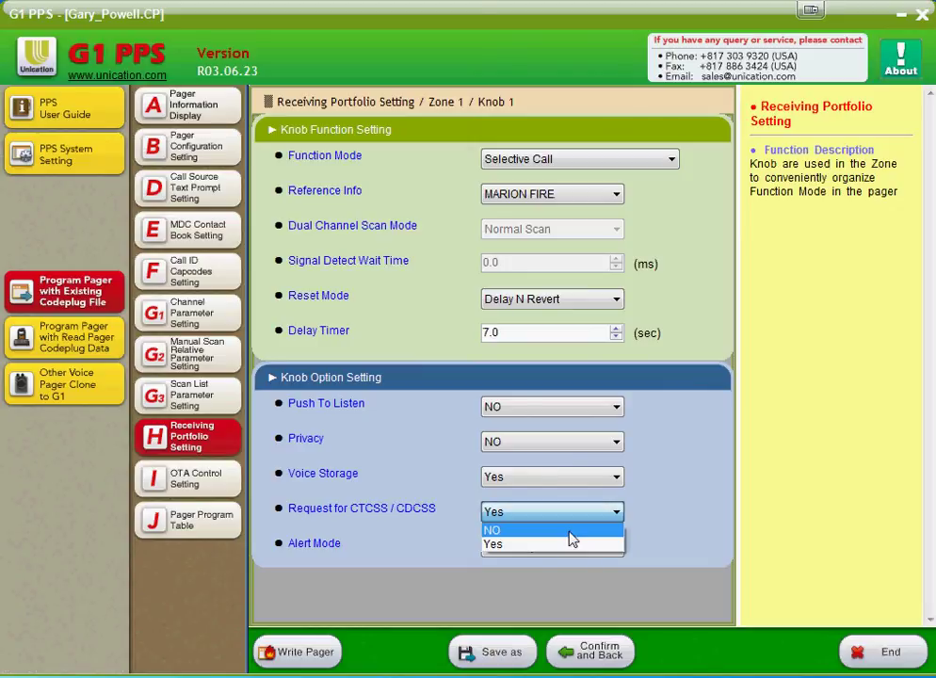
pyautogui.click(616, 529)
# Review Knob 1's alert mode choices, keep Tone Only, and return to the zone and knob list
pyautogui.click(544, 548)
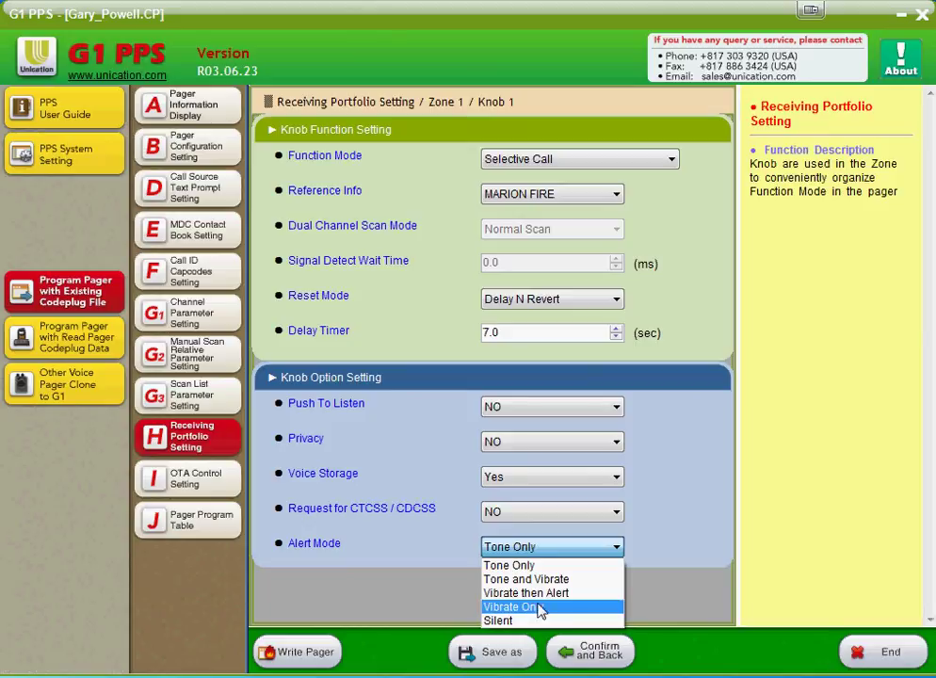
pyautogui.click(605, 563)
pyautogui.click(606, 652)
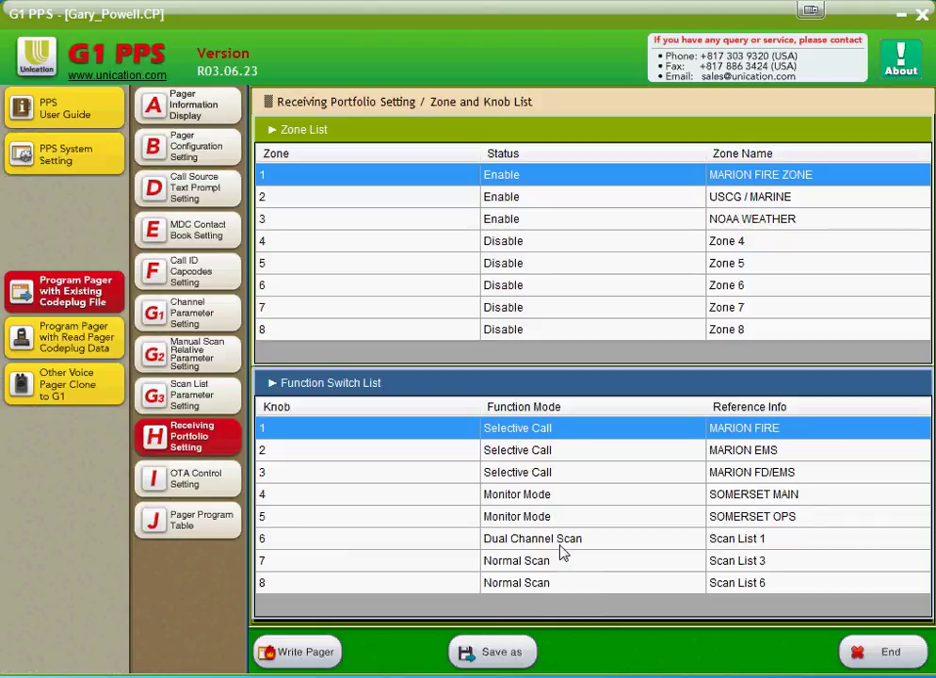
# Open Knob 7 of MARION FIRE ZONE, review its scan list choices keeping Scan List 3, and return to the knob list
pyautogui.doubleClick(563, 562)
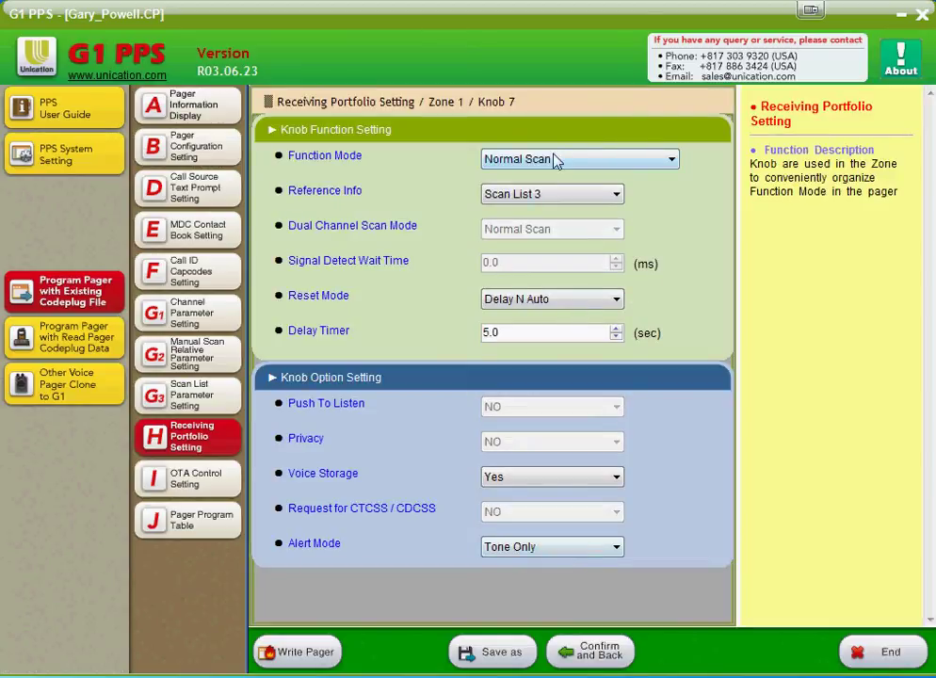
pyautogui.click(610, 194)
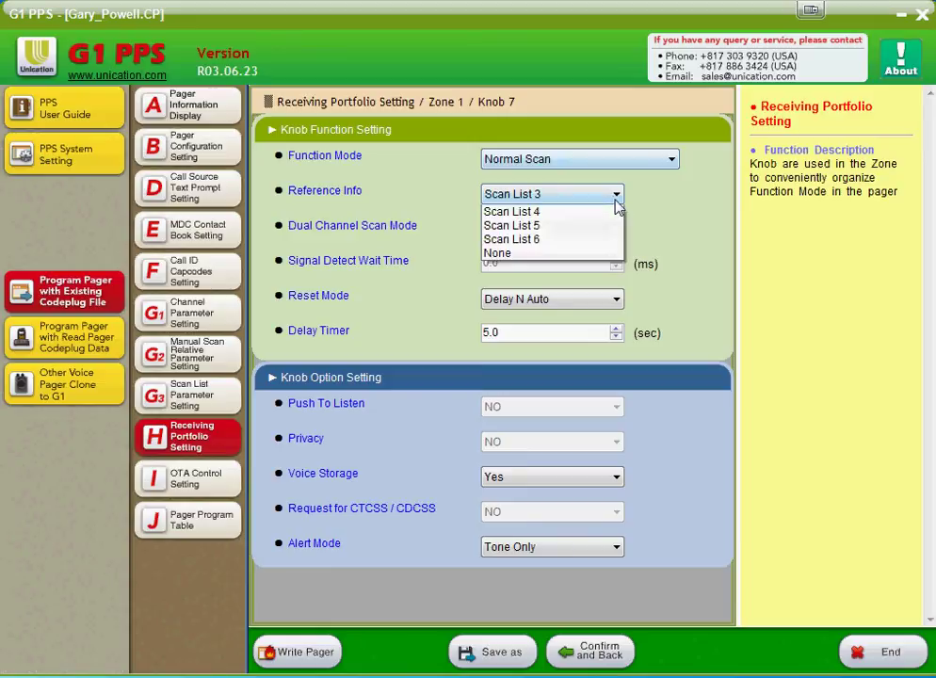
pyautogui.click(576, 241)
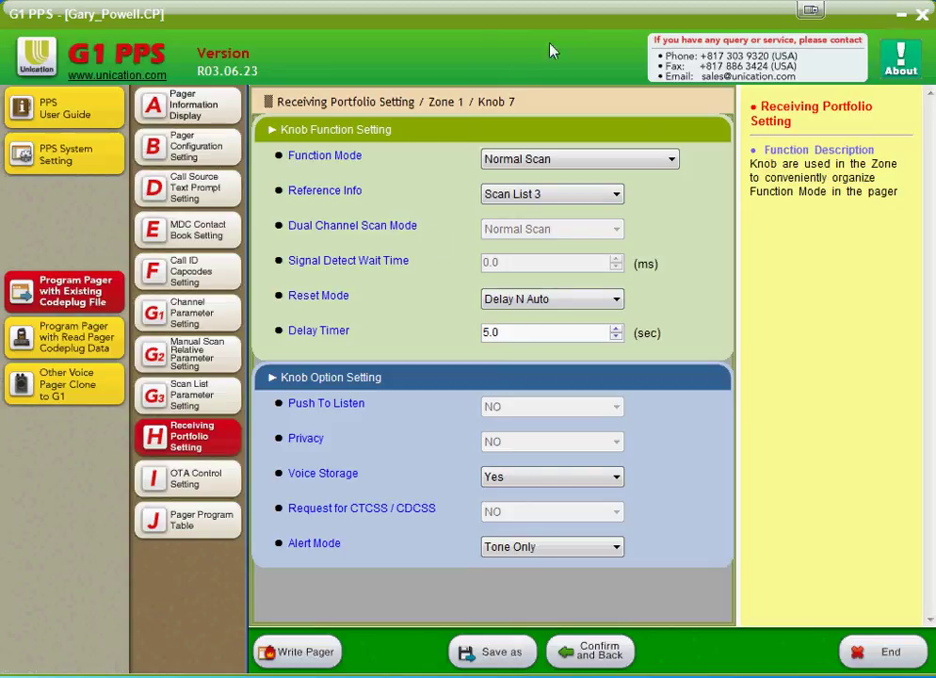
pyautogui.click(592, 656)
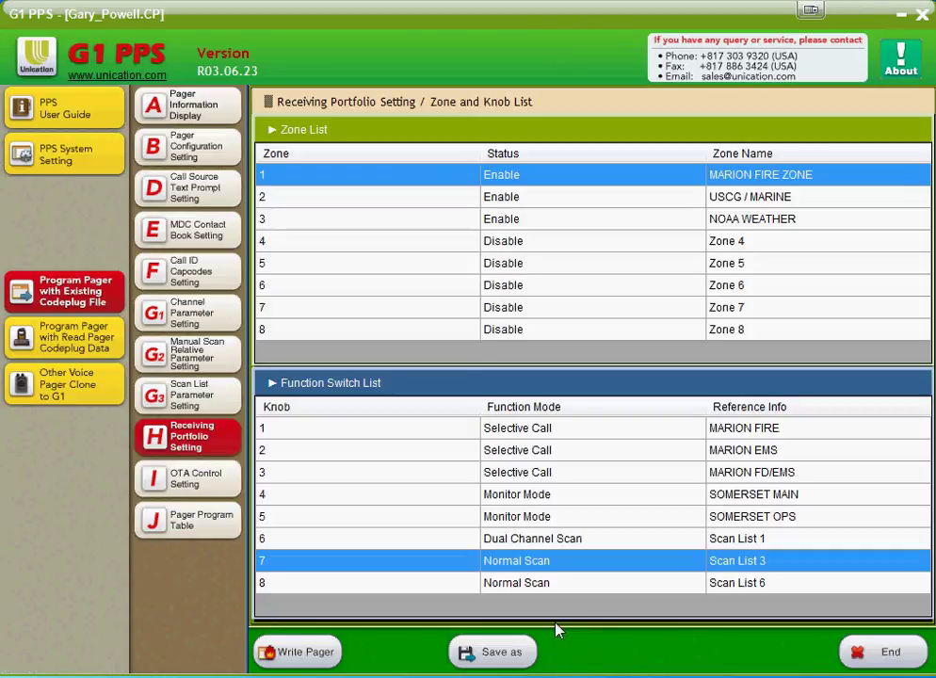